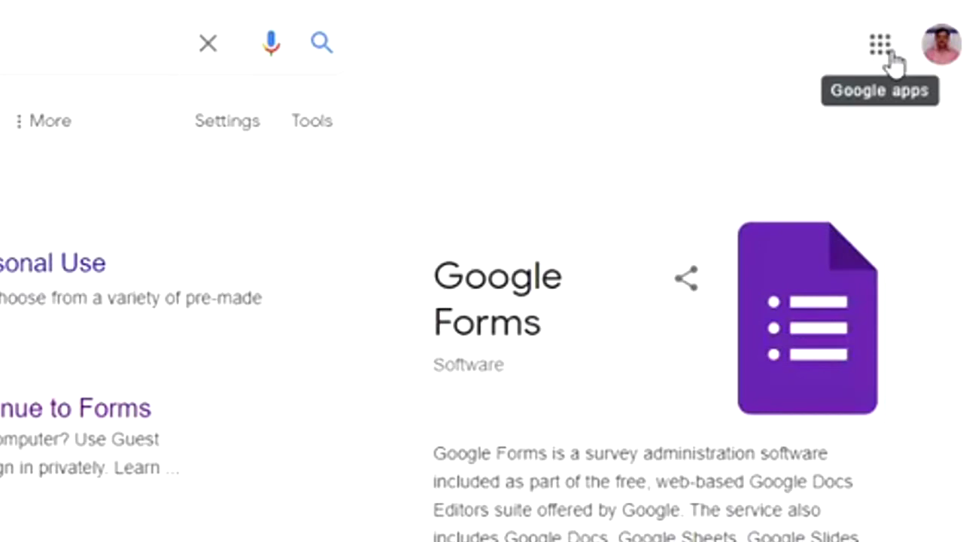
Step: Open Google Forms from the Google apps list and create a blank form
click(882, 47)
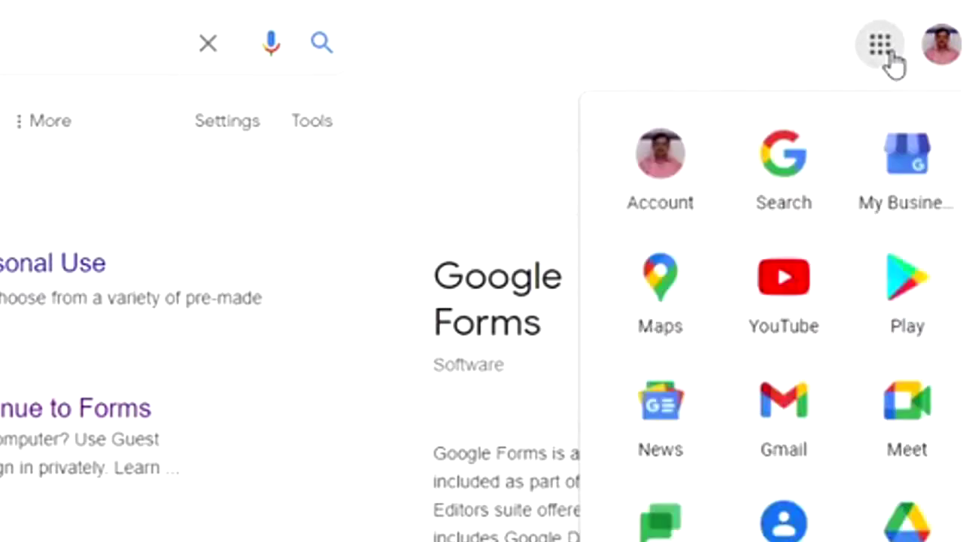
scroll(771, 316, down, 10)
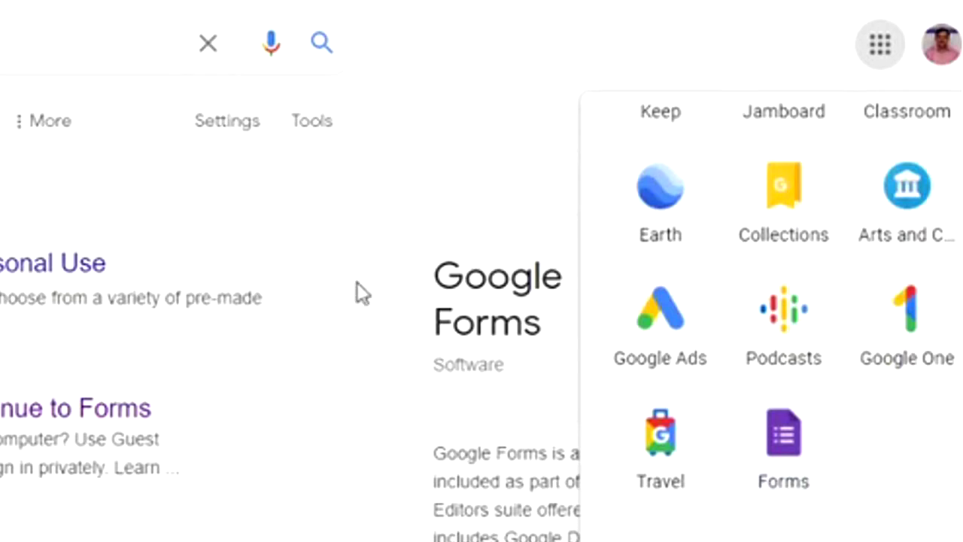
click(151, 43)
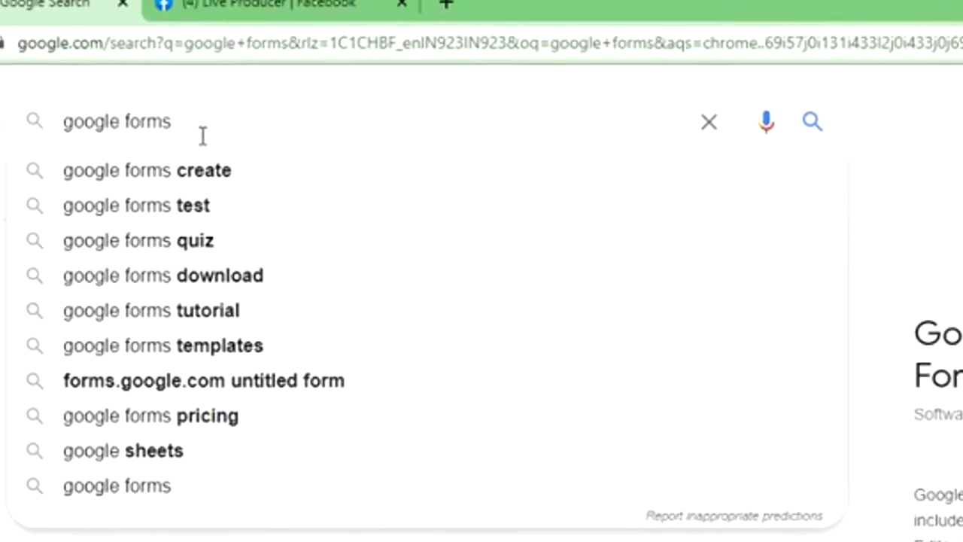
key(Return)
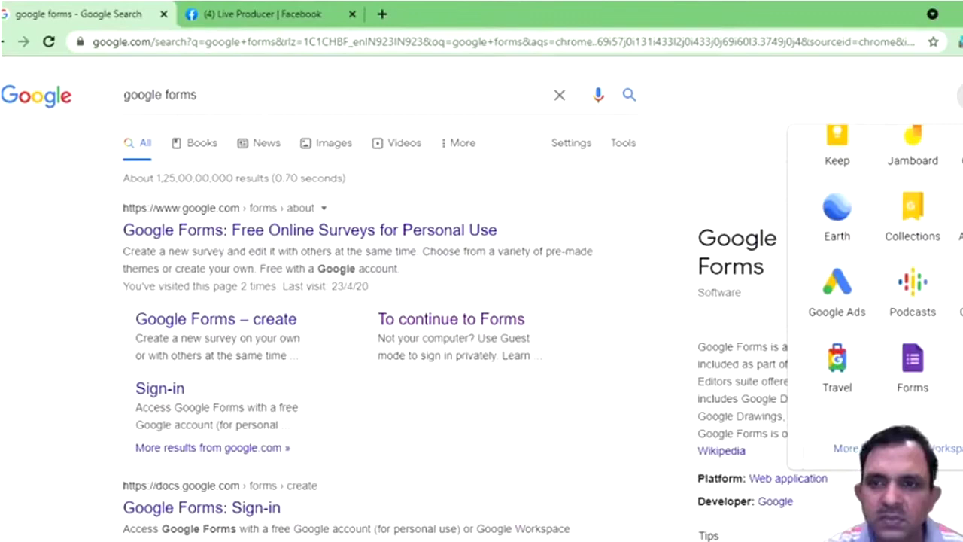
click(913, 361)
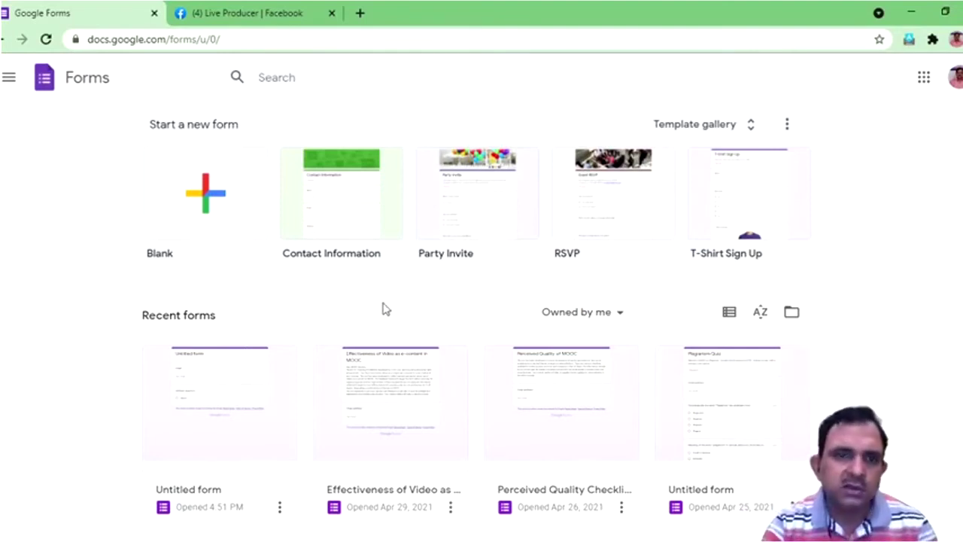
click(209, 212)
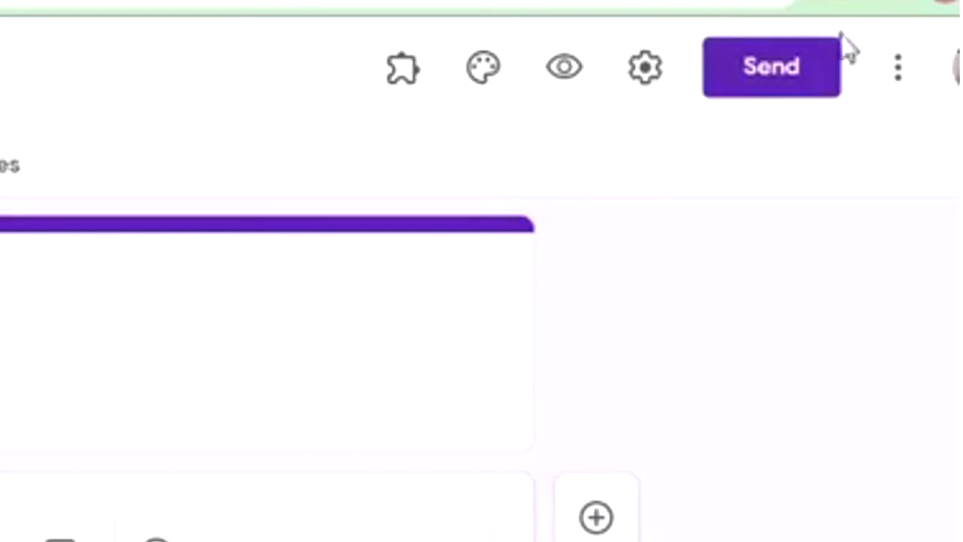
Step: Make the form a quiz and set its grades to be released later, after manual review
click(645, 69)
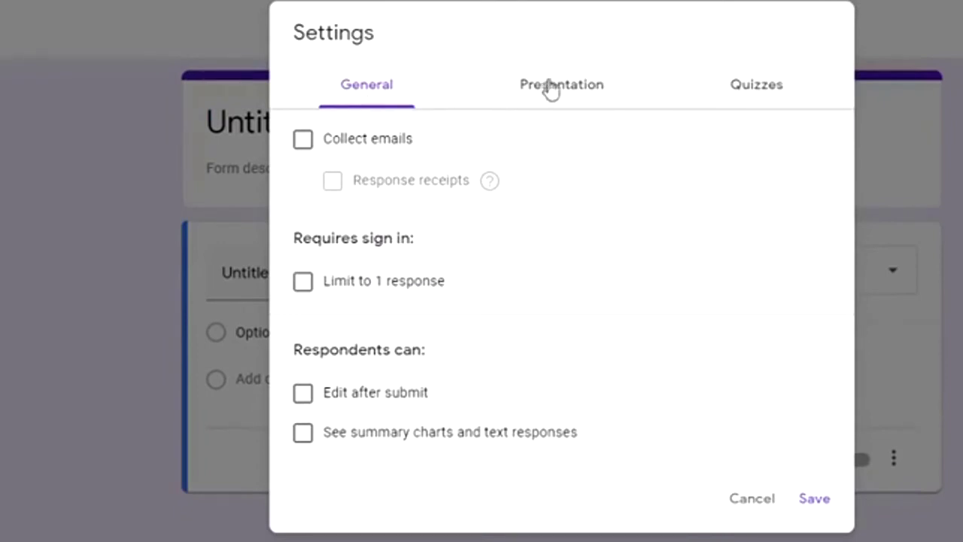
click(772, 91)
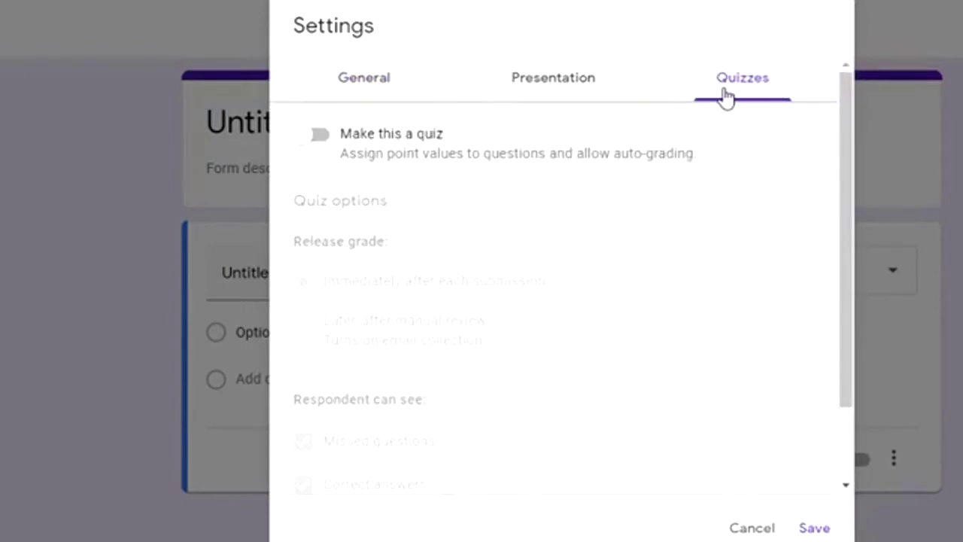
click(326, 142)
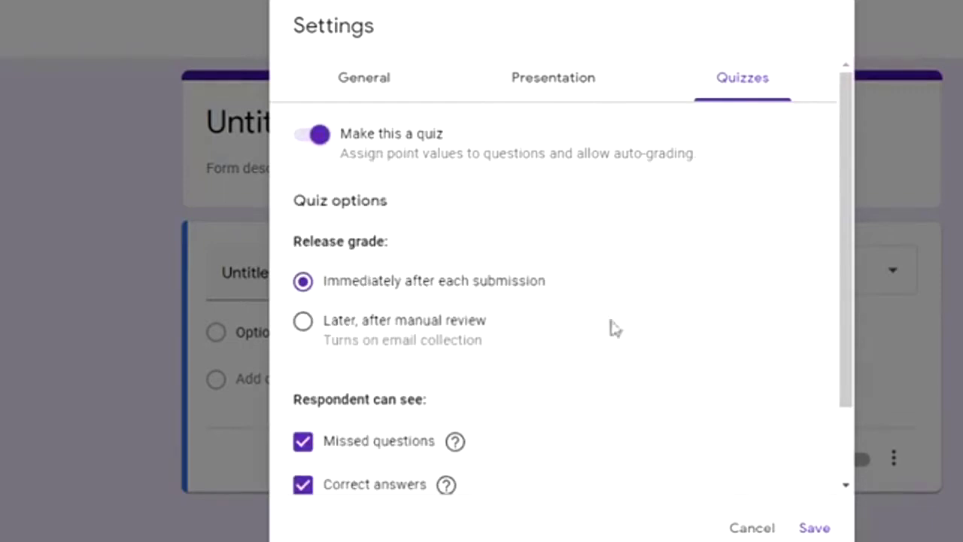
drag(844, 250, 859, 358)
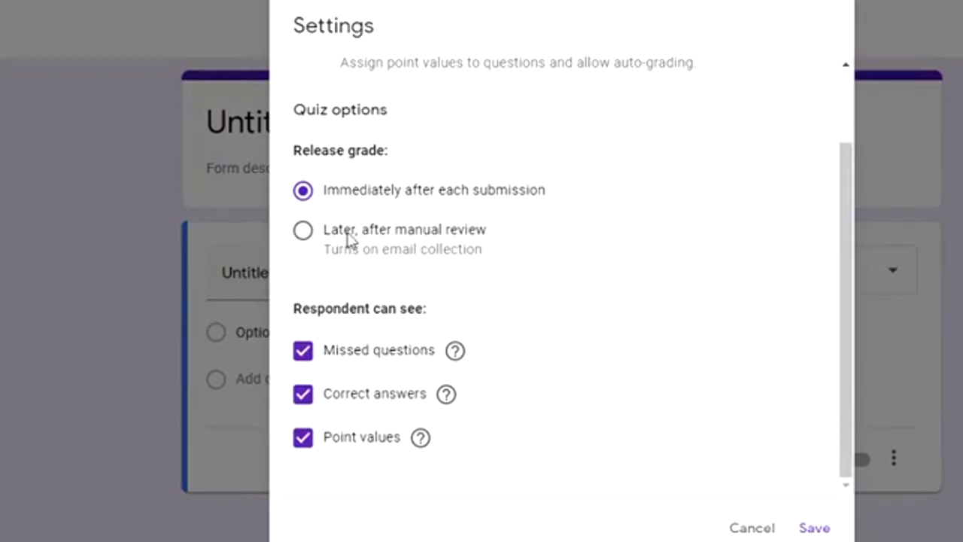
click(304, 233)
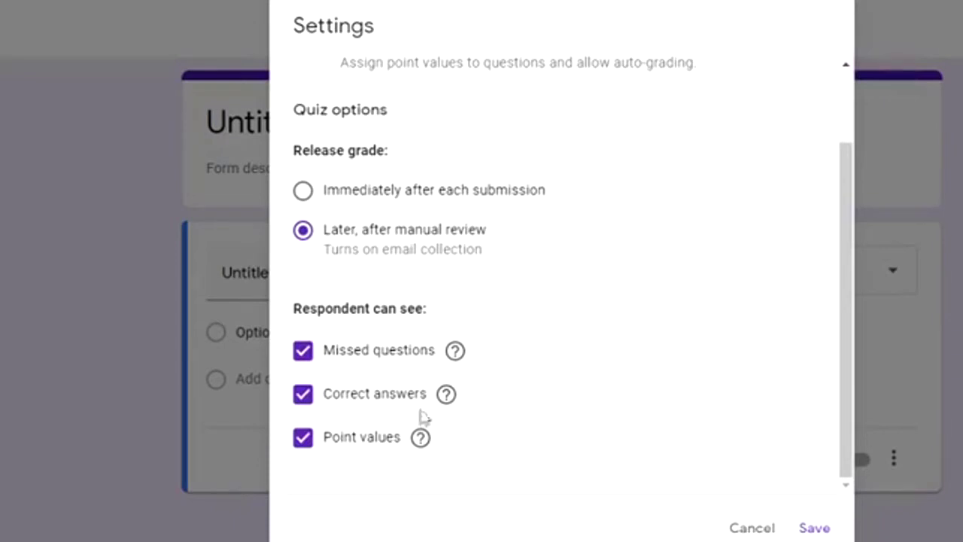
Step: Hide the correct answers from respondents and save the quiz settings
click(304, 399)
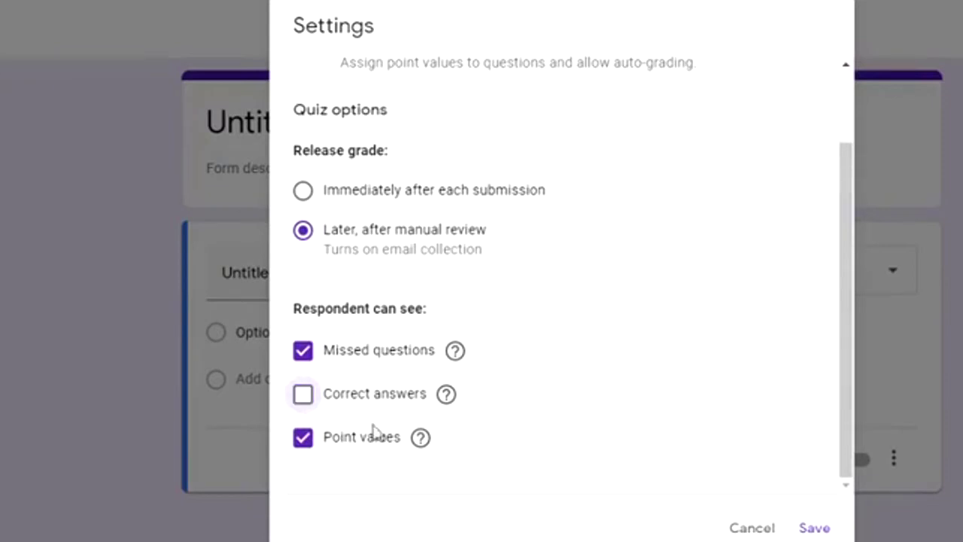
click(303, 402)
click(304, 407)
click(826, 529)
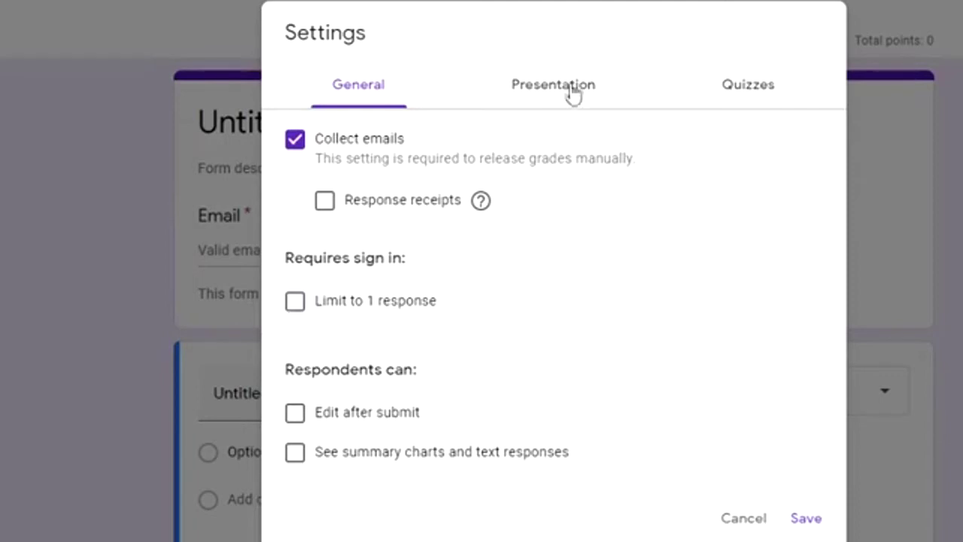
Step: Allow respondents to edit after submitting and to see summary charts and text responses, and save the general settings
click(295, 305)
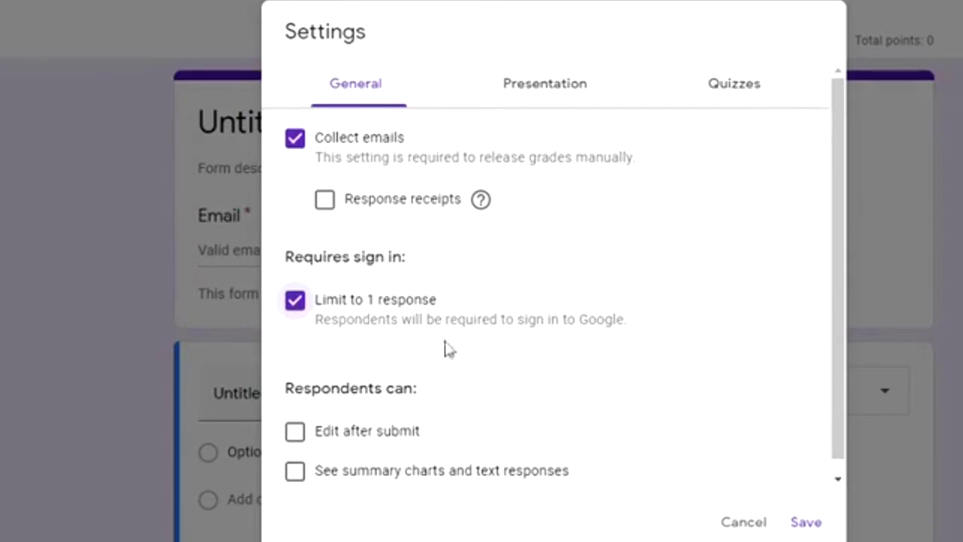
click(300, 309)
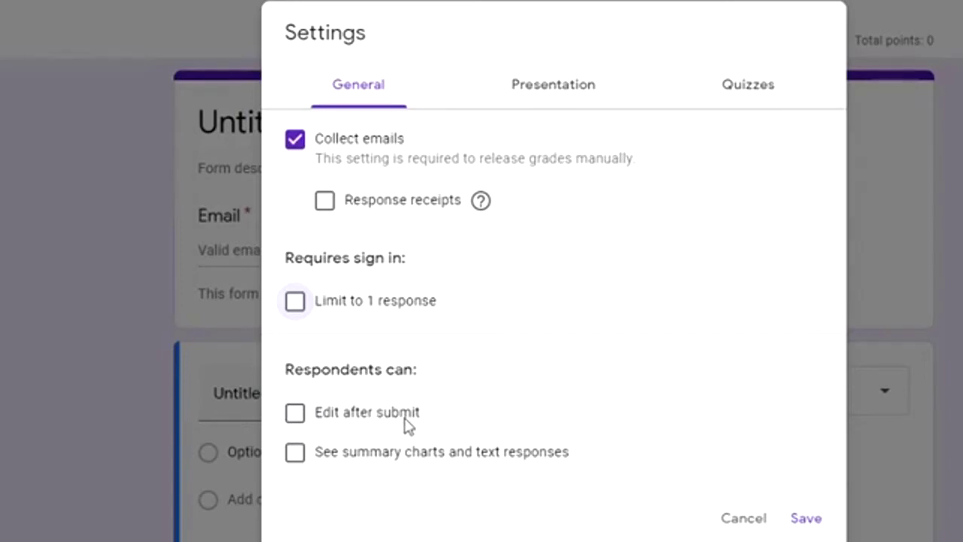
click(299, 418)
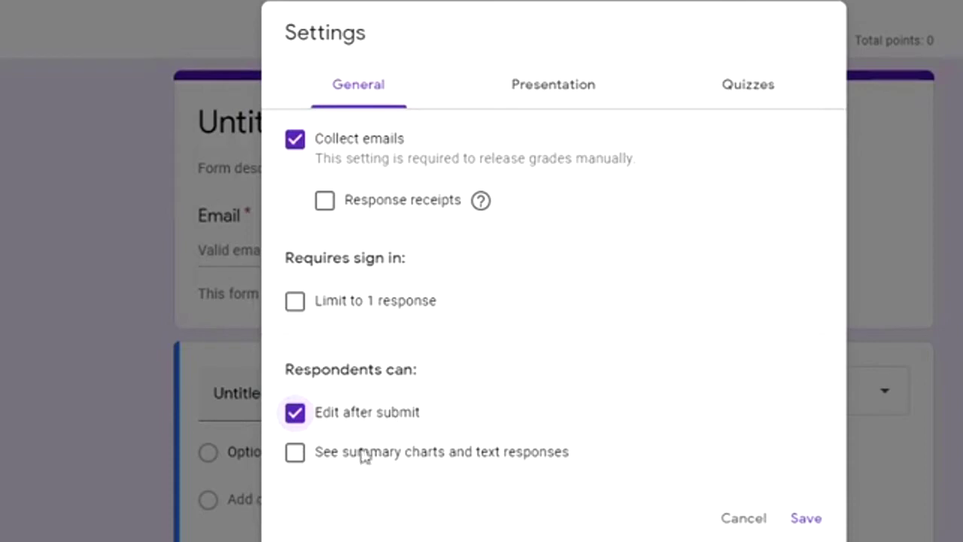
click(296, 460)
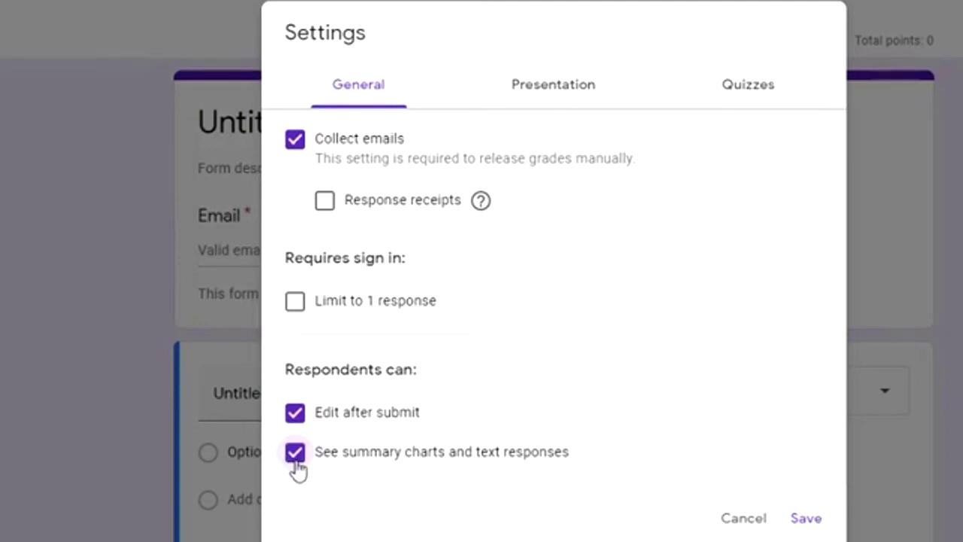
click(806, 519)
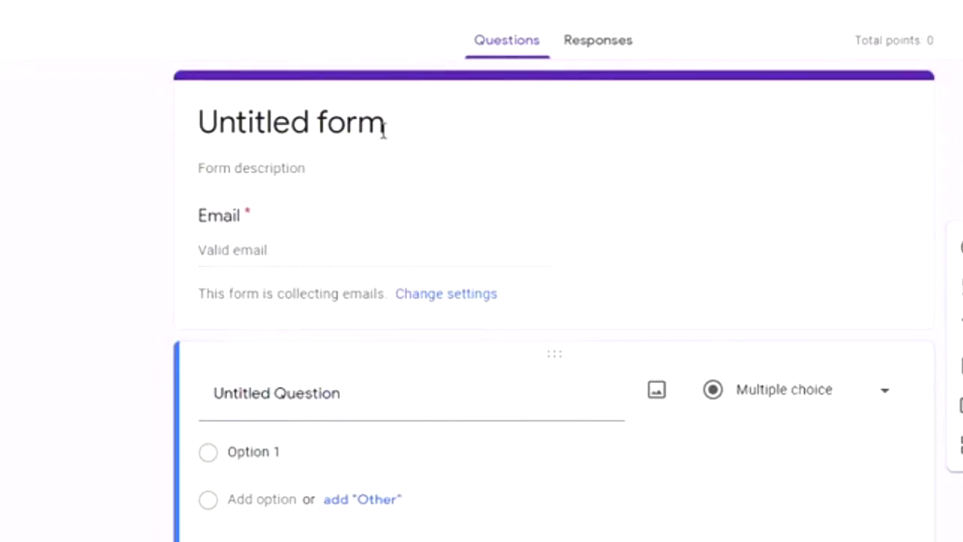
Step: Replace the form's title with "Unit test -1 Science"
click(355, 126)
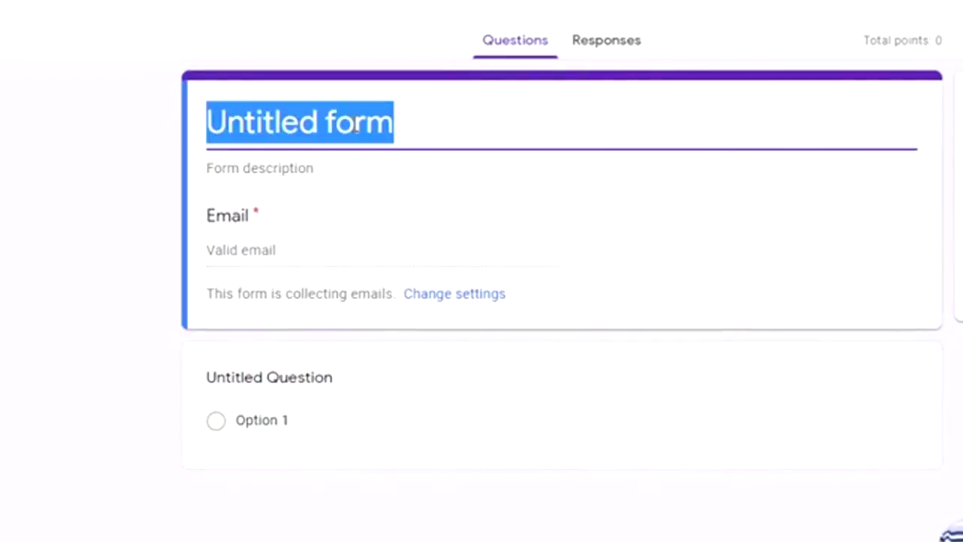
text(Unit test )
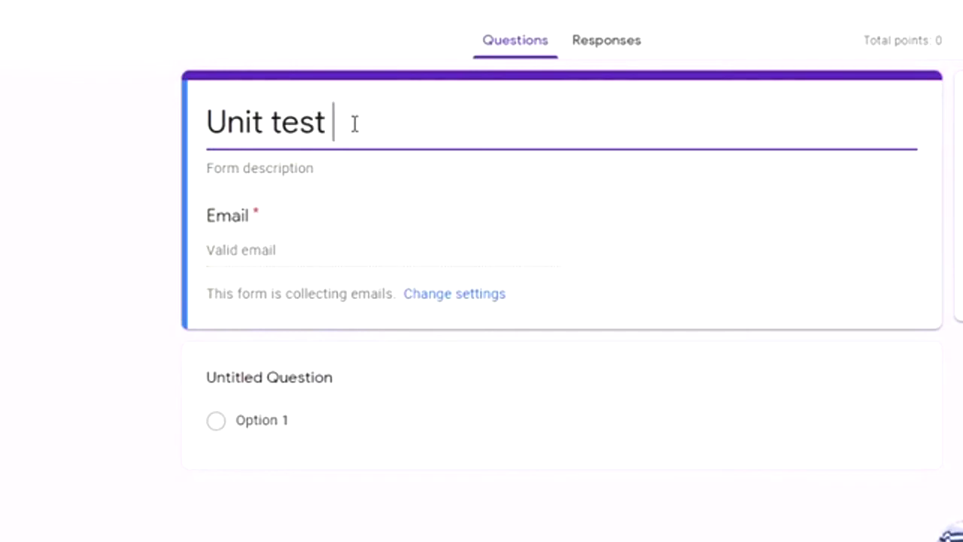
text(1)
key(BackSpace)
text(-1)
key(BackSpace)
text(1 Sicne)
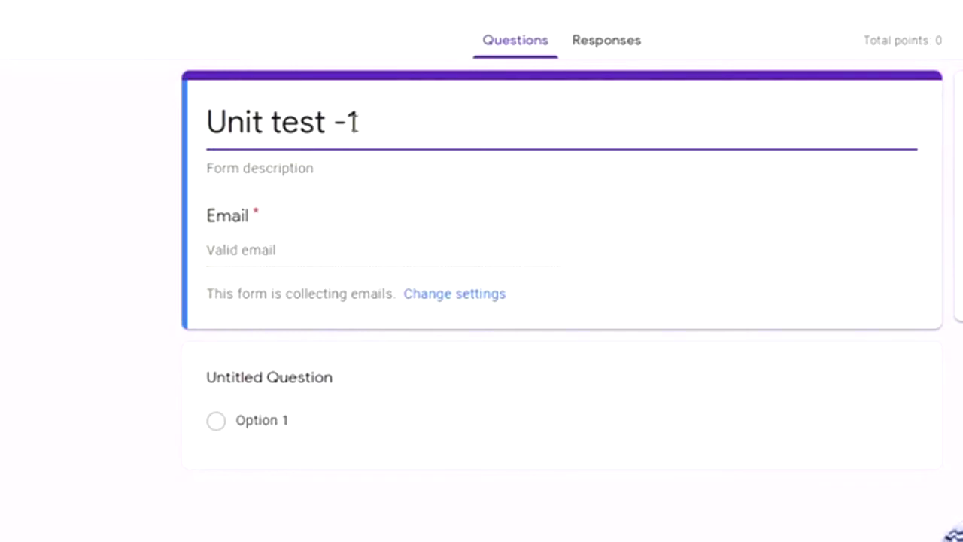
key(BackSpace)
key(BackSpace)
key(BackSpace)
key(BackSpace)
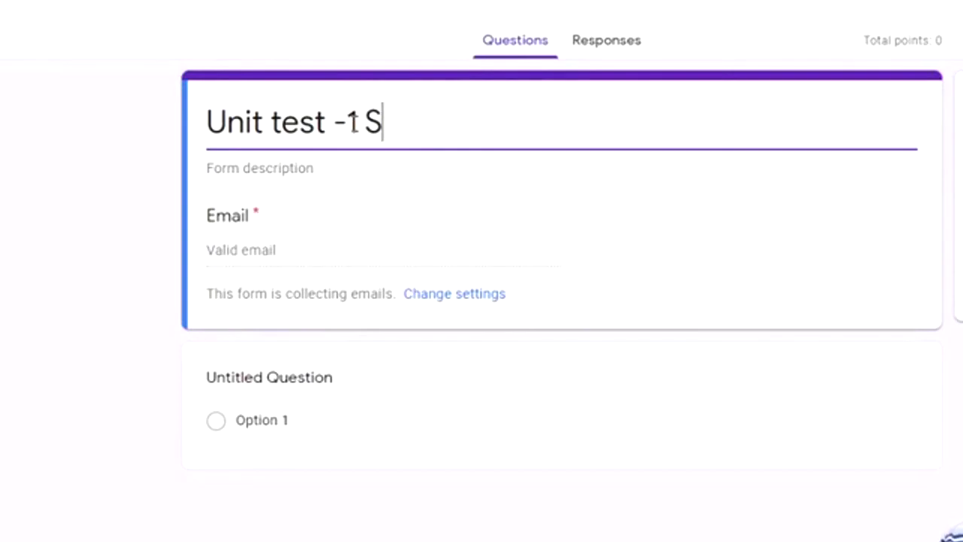
text(cice)
key(BackSpace)
key(BackSpace)
text(ence)
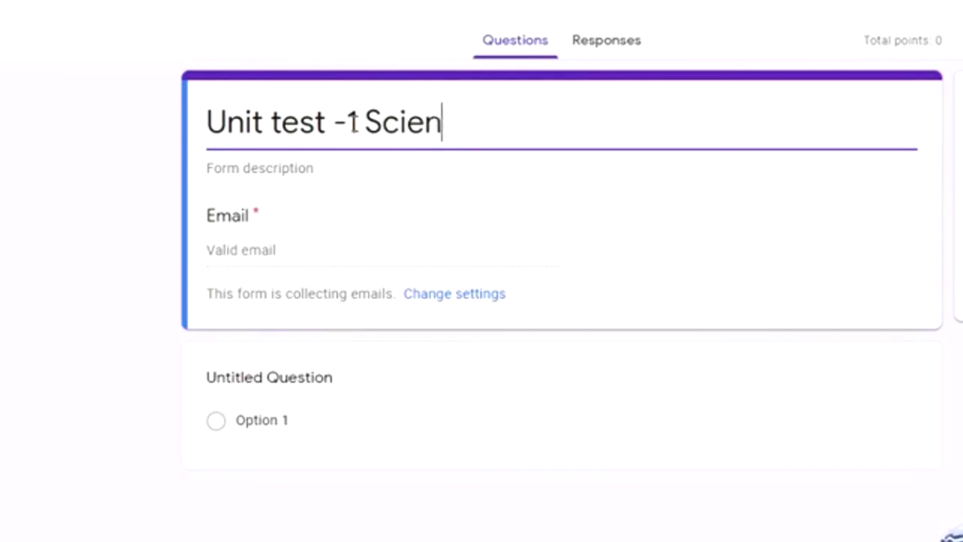
click(687, 205)
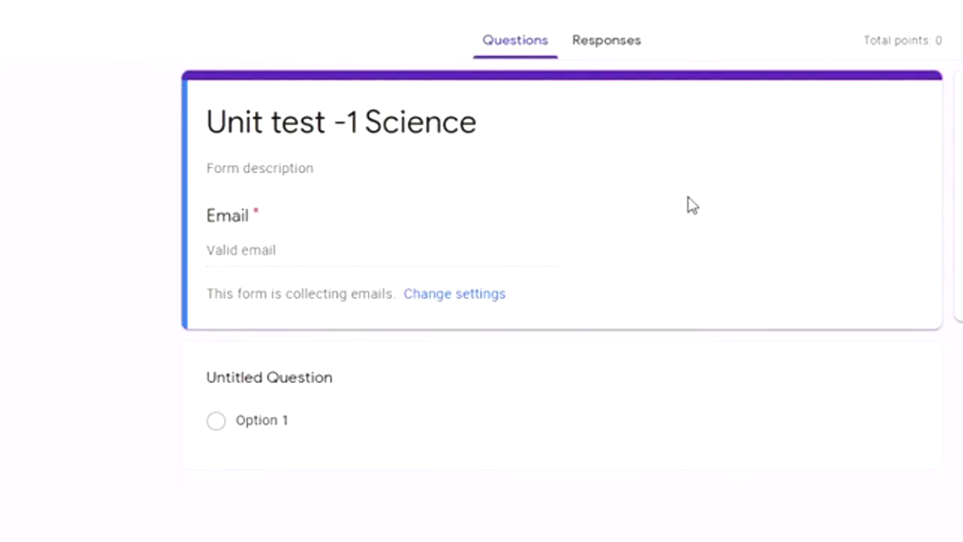
Step: Rename the form's file as "Unit test -1 Science (Class 6)", keeping the title inside the form as it is
click(335, 168)
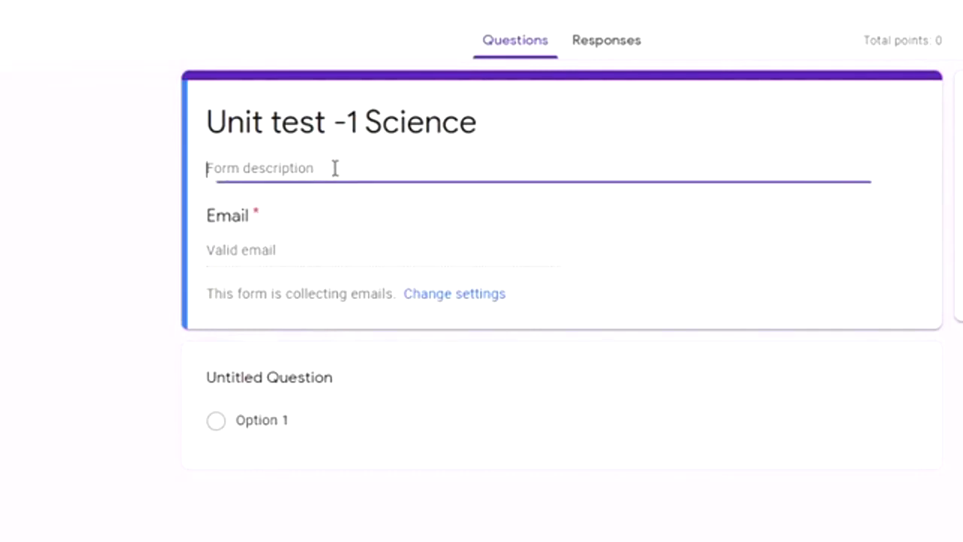
click(552, 218)
click(68, 6)
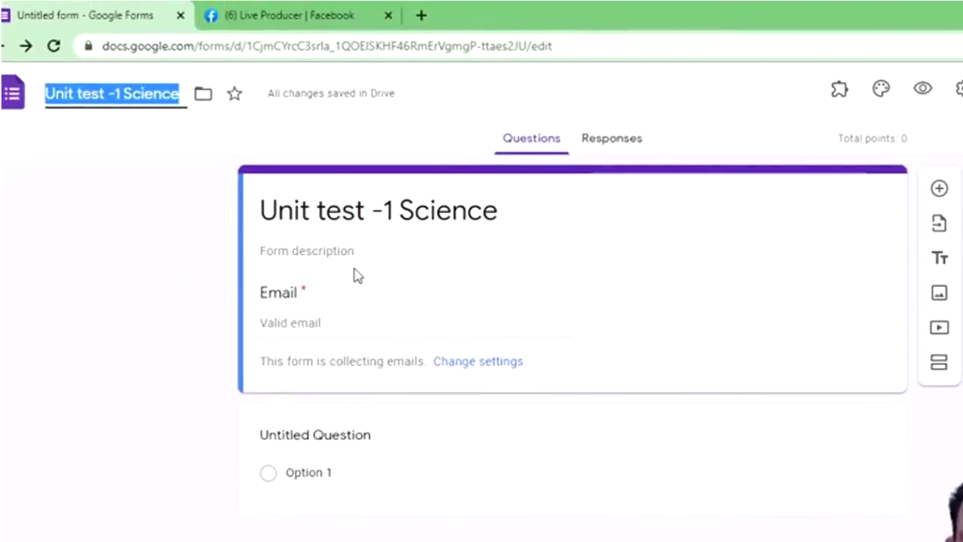
click(305, 251)
triple_click(520, 208)
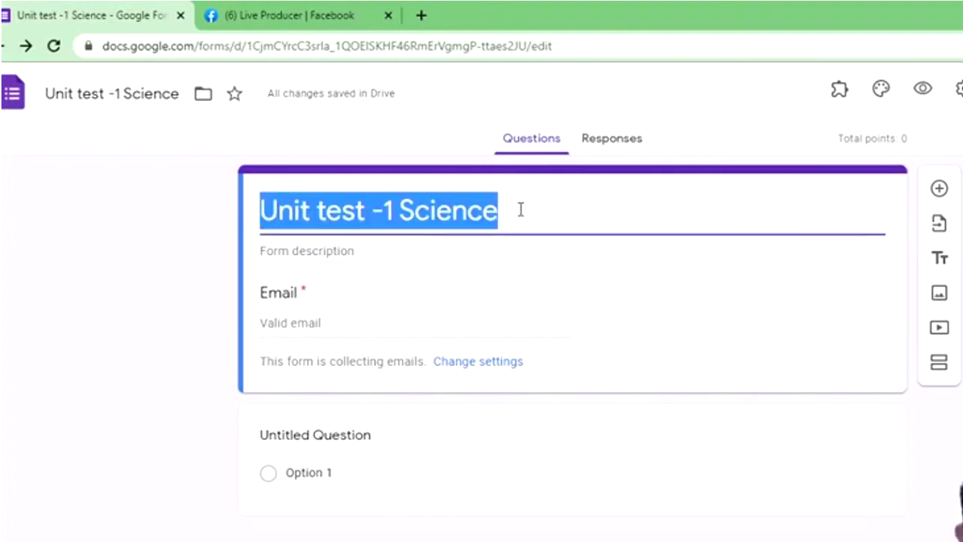
click(172, 88)
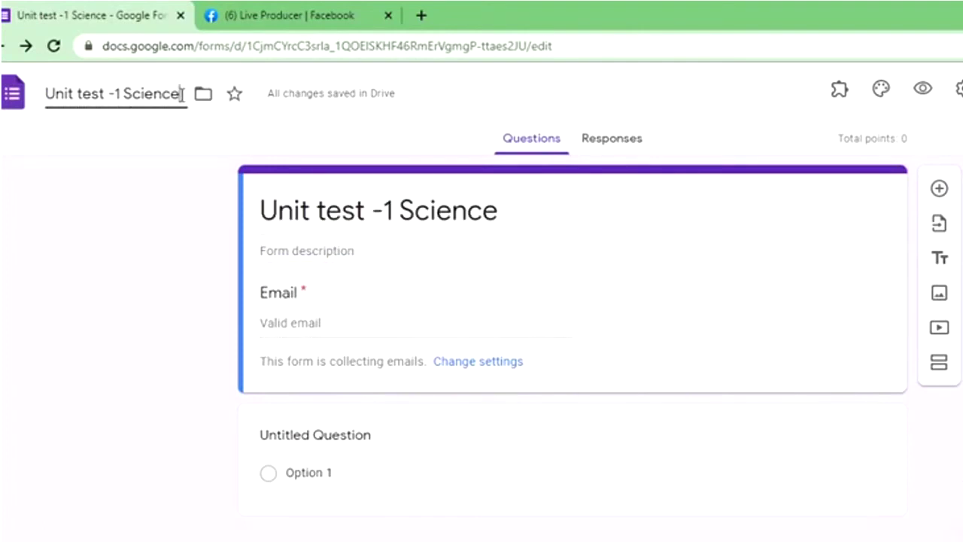
text((Class)
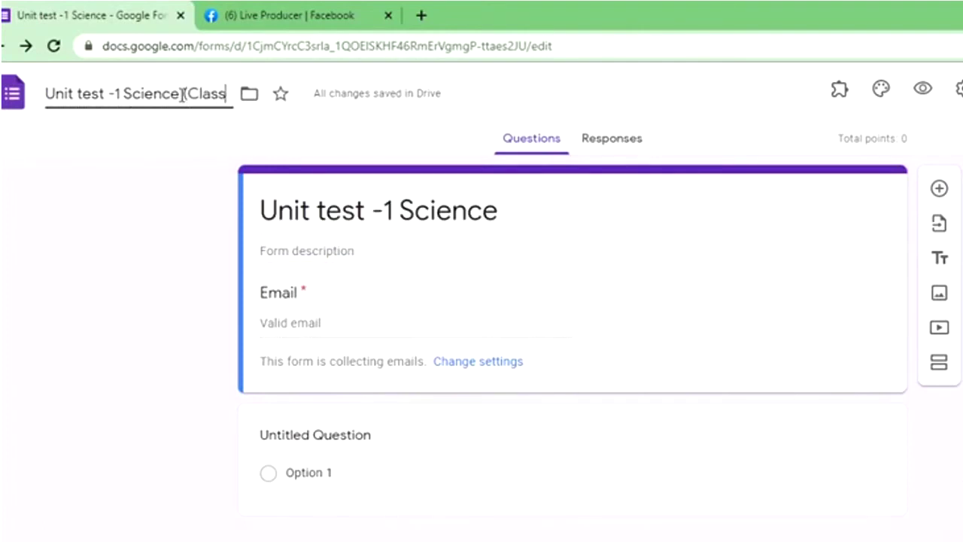
text( 6))
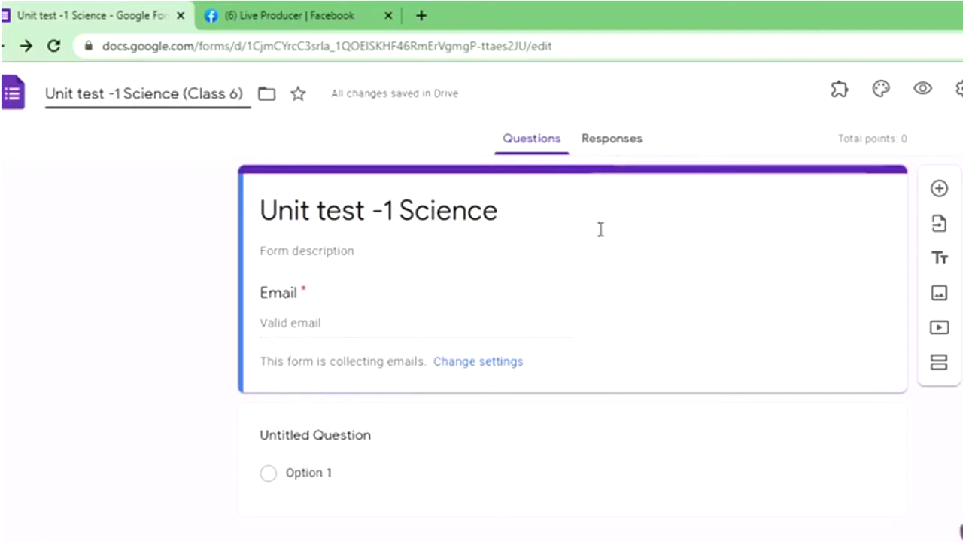
click(663, 328)
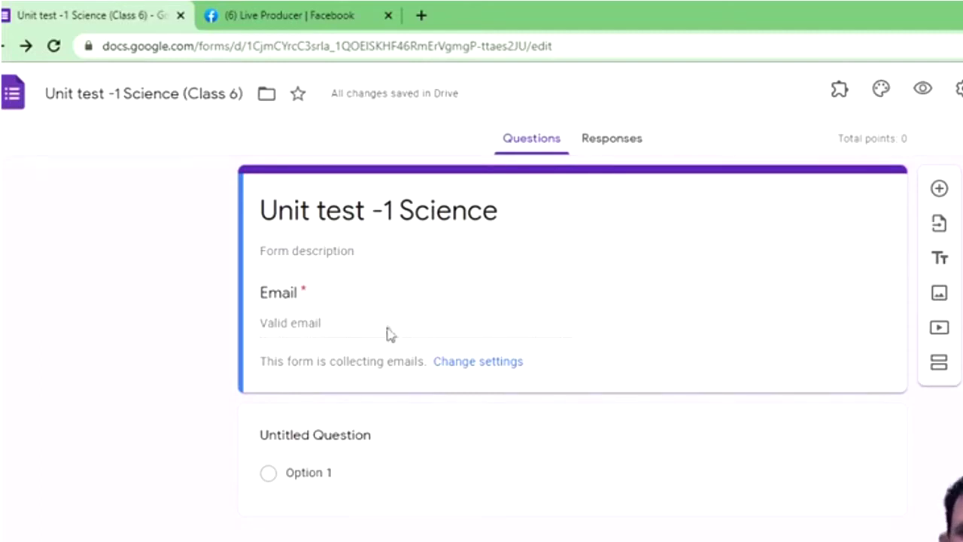
Step: Start the form description with the heading line "General Instructions for the Learners:"
click(319, 251)
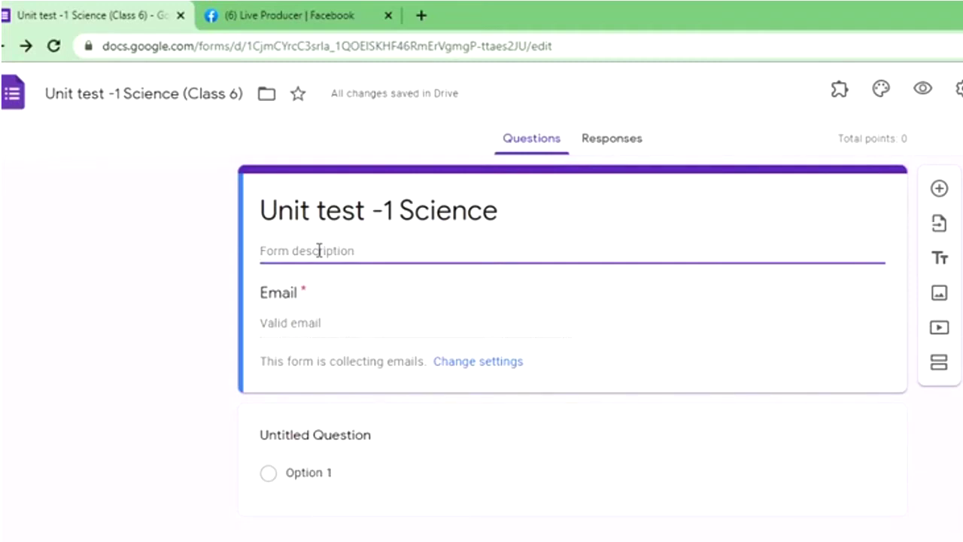
text(General)
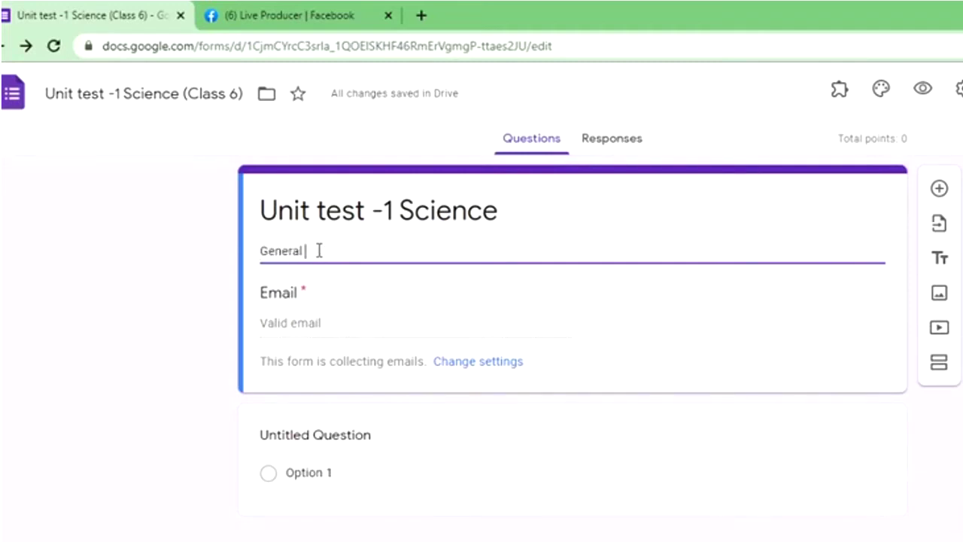
text( Instr)
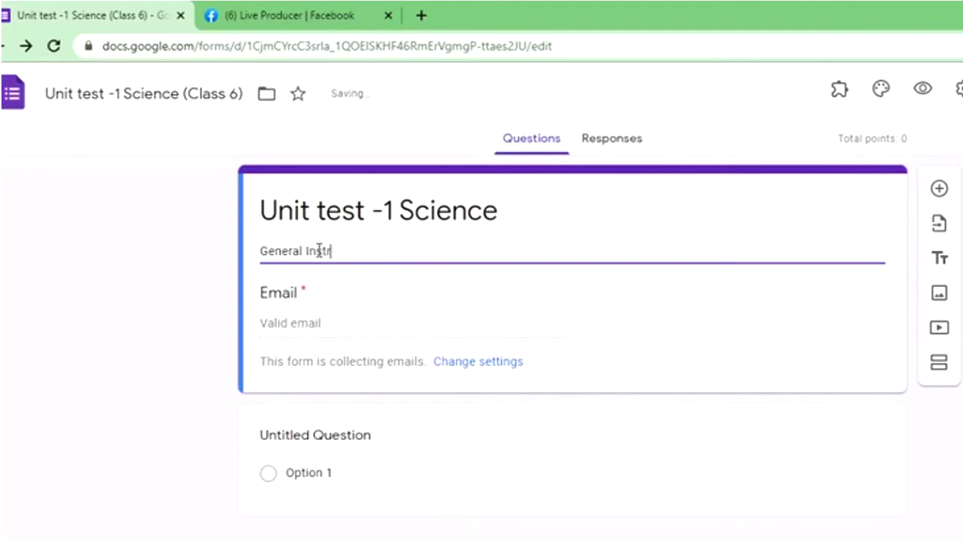
text(uctions for)
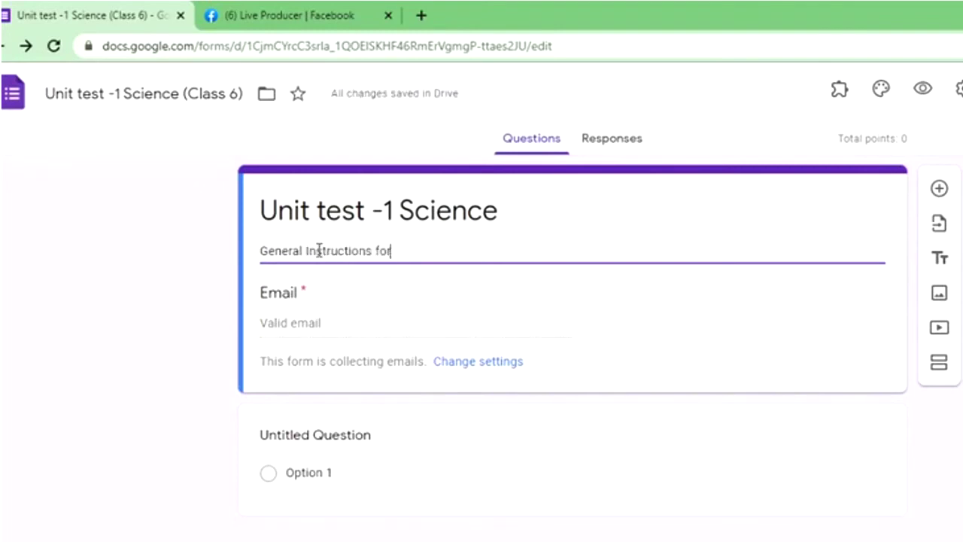
text(Learners:)
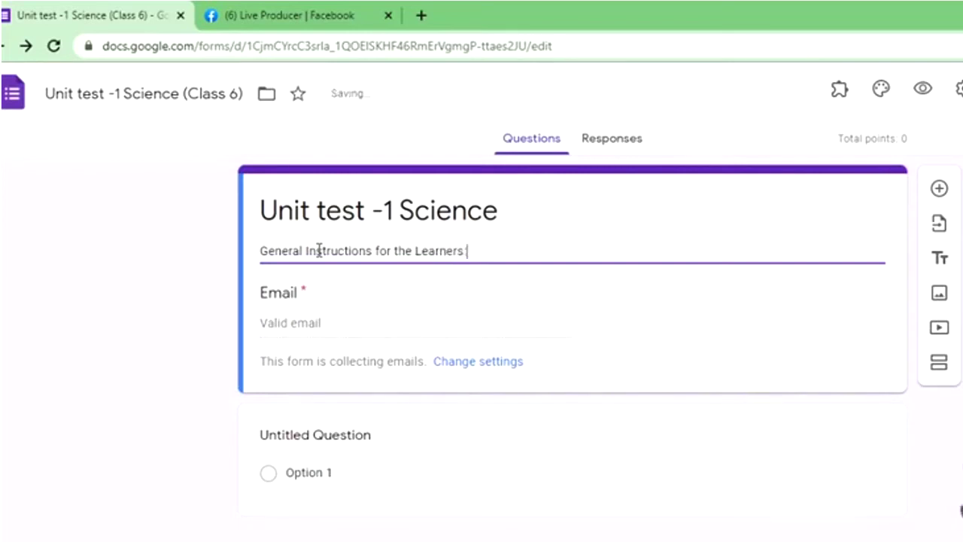
key(Return)
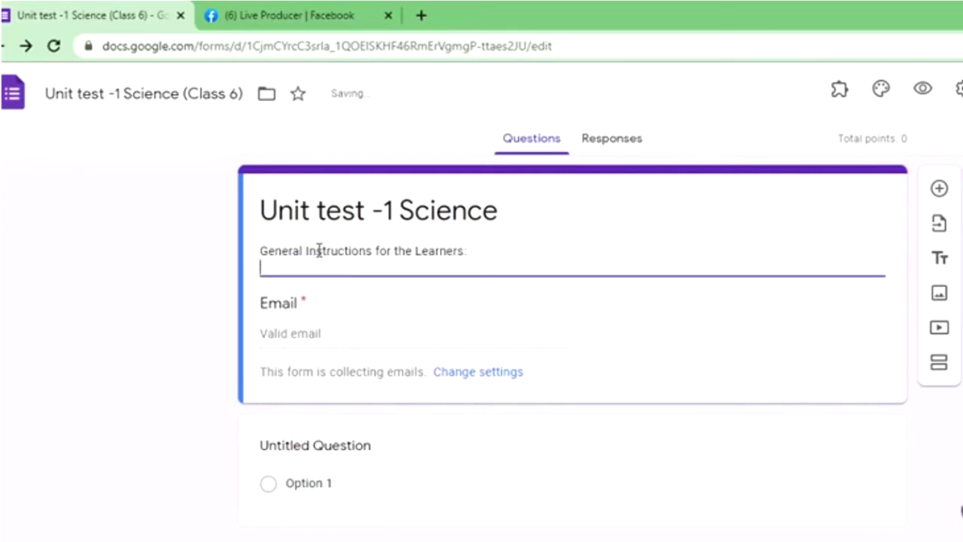
Step: Add the first instruction "1. Attempt all the questions." on a new line below the description's heading
text(1. Attempt all th)
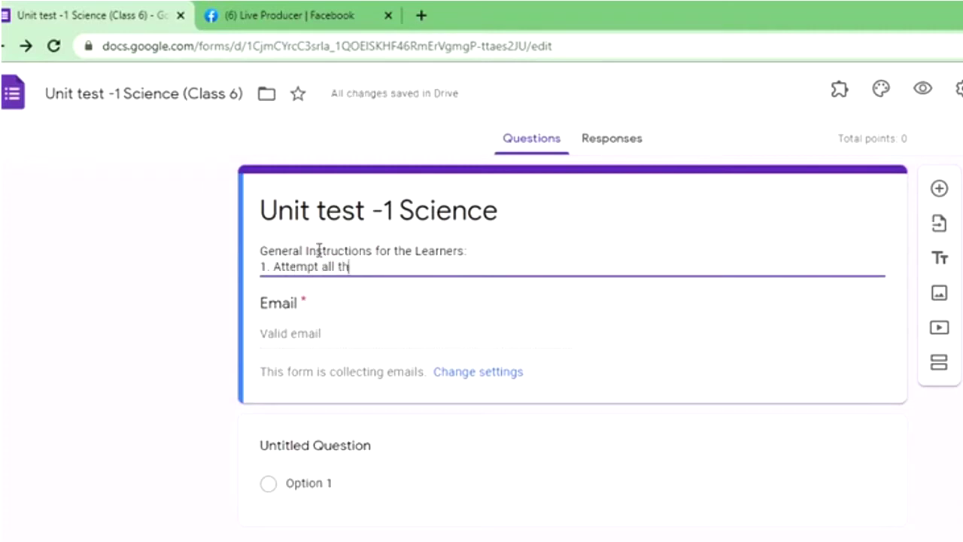
text(e qie)
key(BackSpace)
text(uestions,)
key(Return)
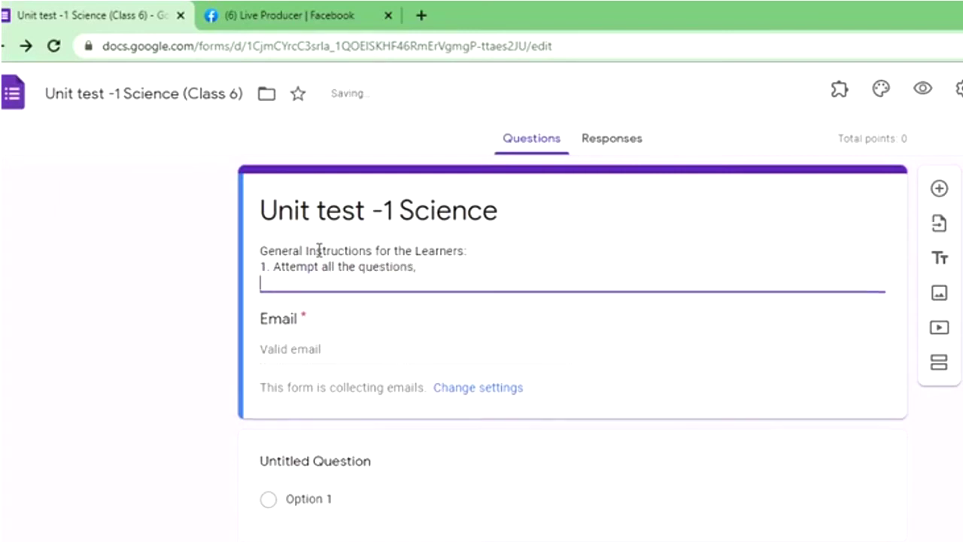
key(BackSpace)
text(.)
key(Return)
Step: Add the second instruction in Hindi, "२. सभी प्रश्नों के अंक समान है.", below the first one in the description
text(सभी)
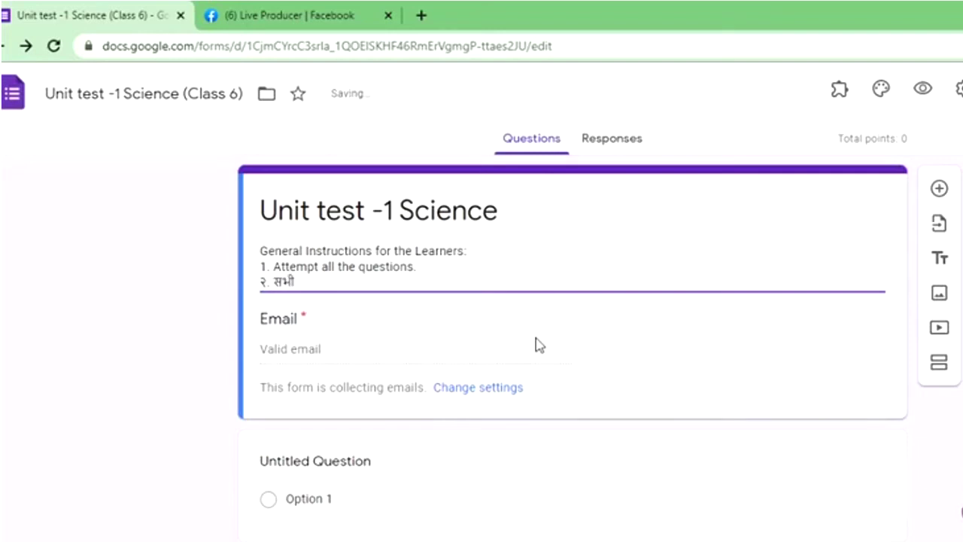
text( प्रश्नों)
key(BackSpace)
key(BackSpace)
key(BackSpace)
key(BackSpace)
key(BackSpace)
text(प्रश्नों के अंक सामान है.)
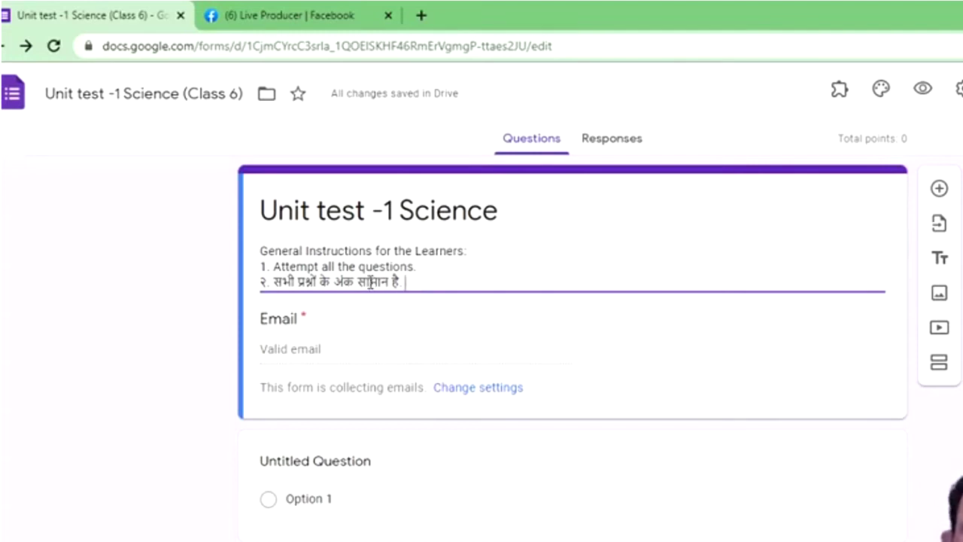
click(370, 281)
key(BackSpace)
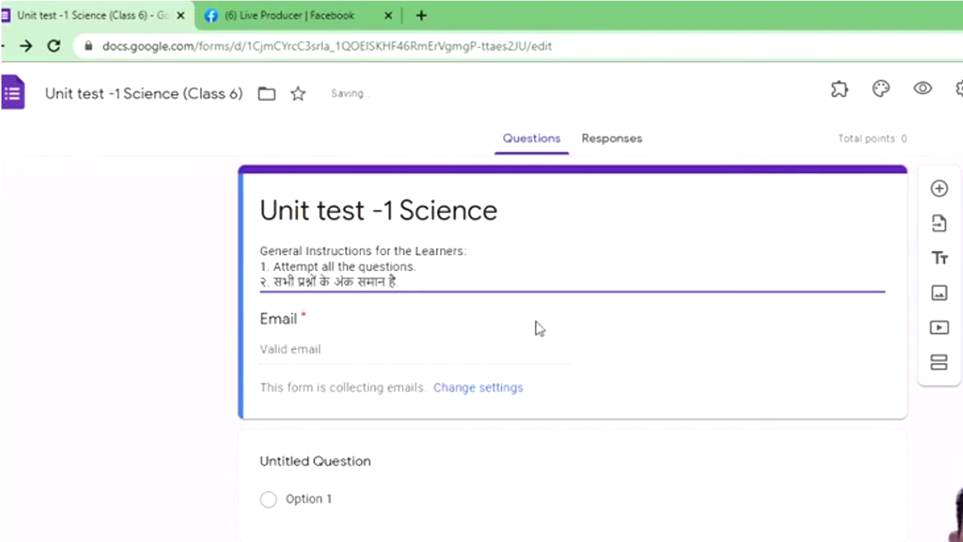
click(537, 327)
Step: Append the Hindi translation "(इकाई १- विज्ञान)" to the title inside the form, after "Unit test -1 Science"
triple_click(433, 275)
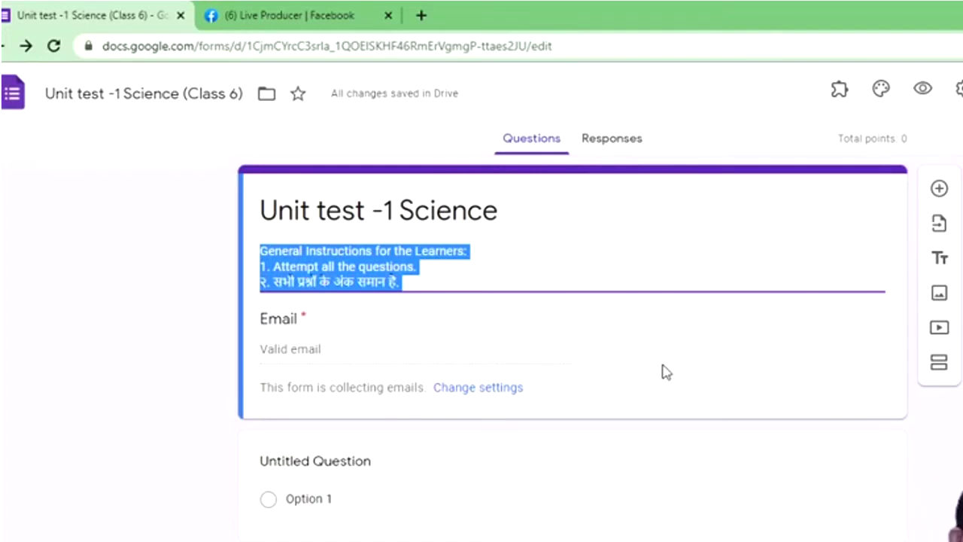
triple_click(356, 217)
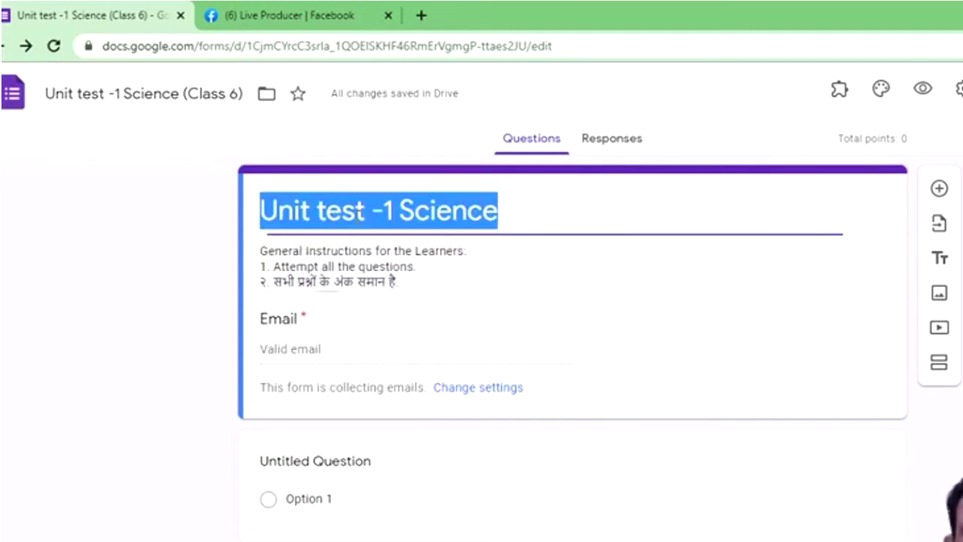
click(548, 212)
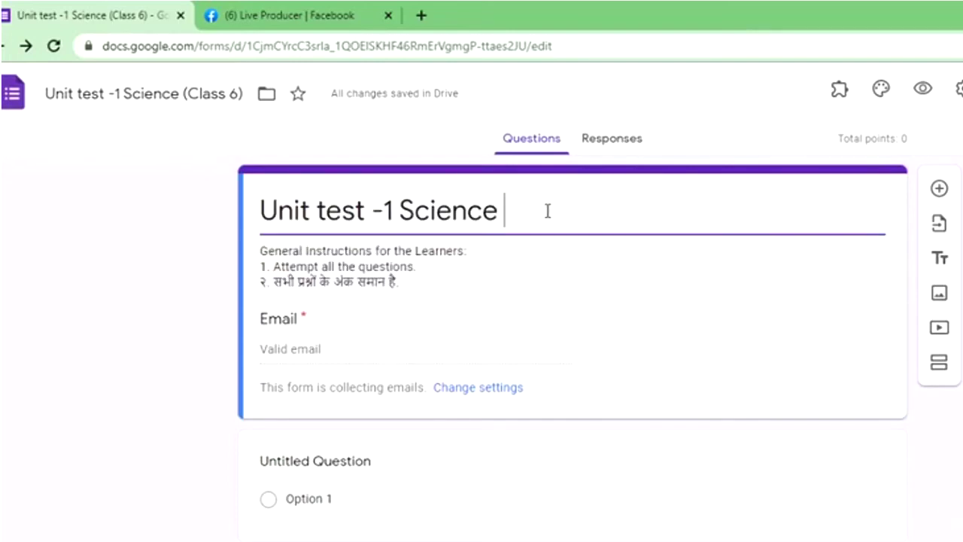
text(()
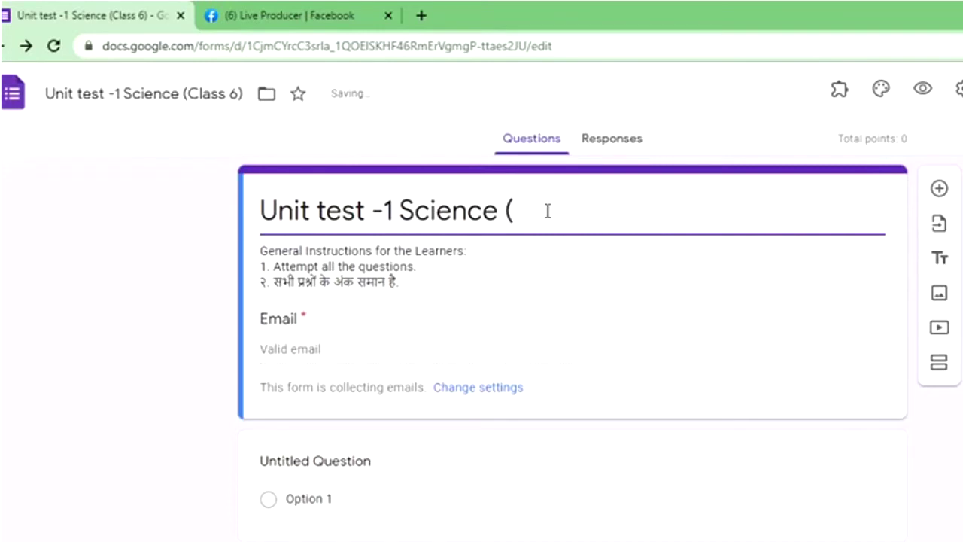
text(इकाई)
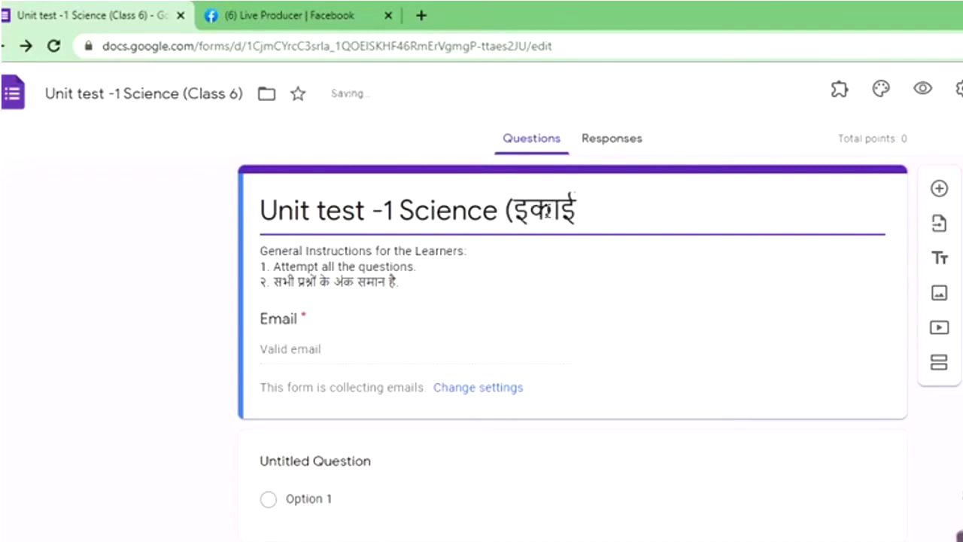
text( १- विज्ञानं)
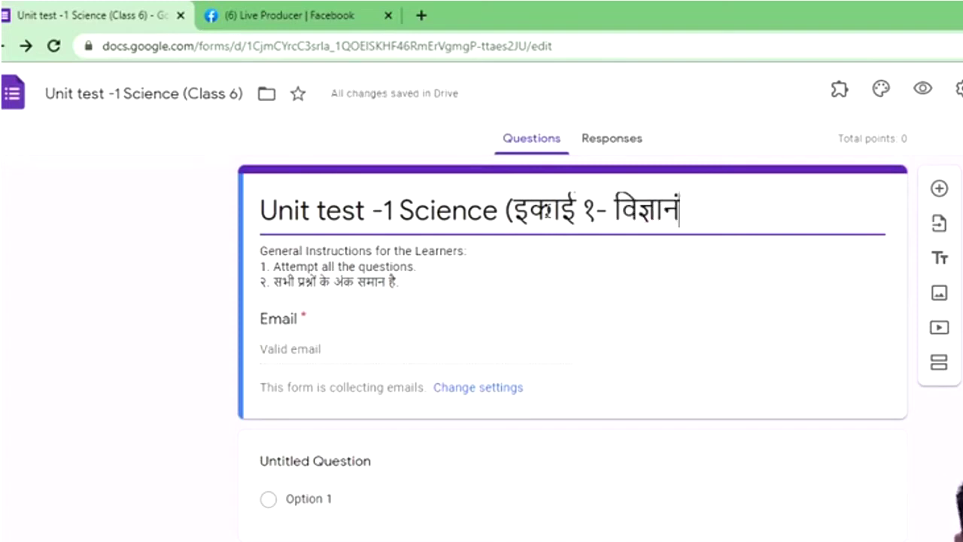
key(BackSpace)
text())
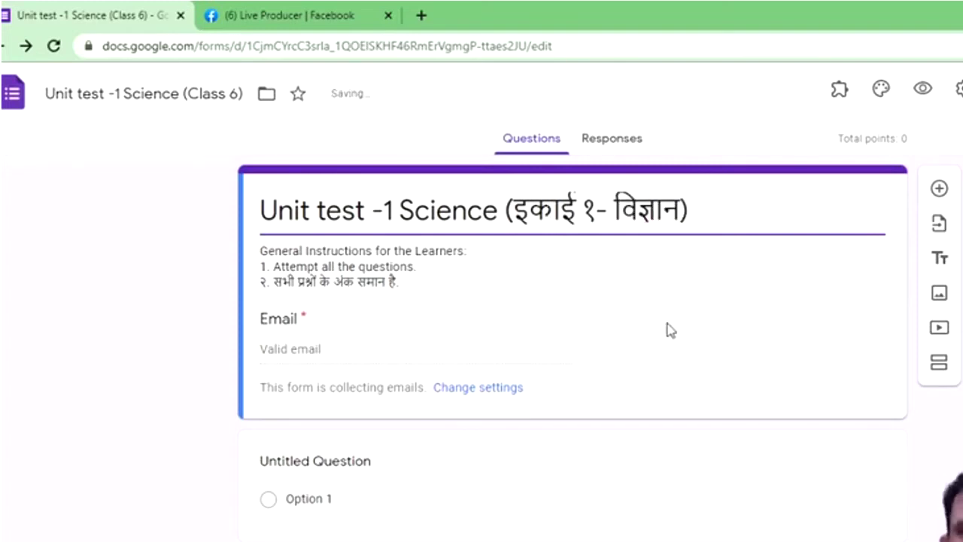
click(669, 329)
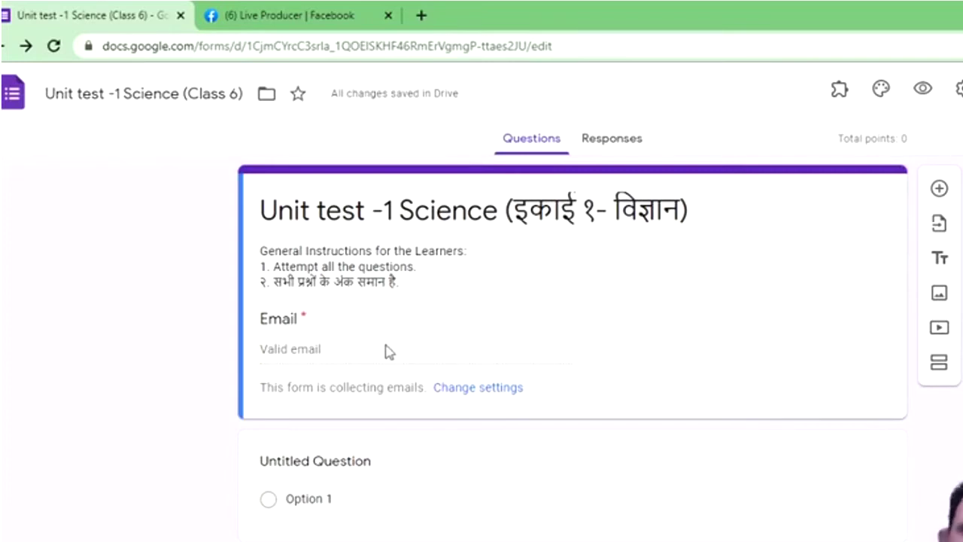
triple_click(581, 260)
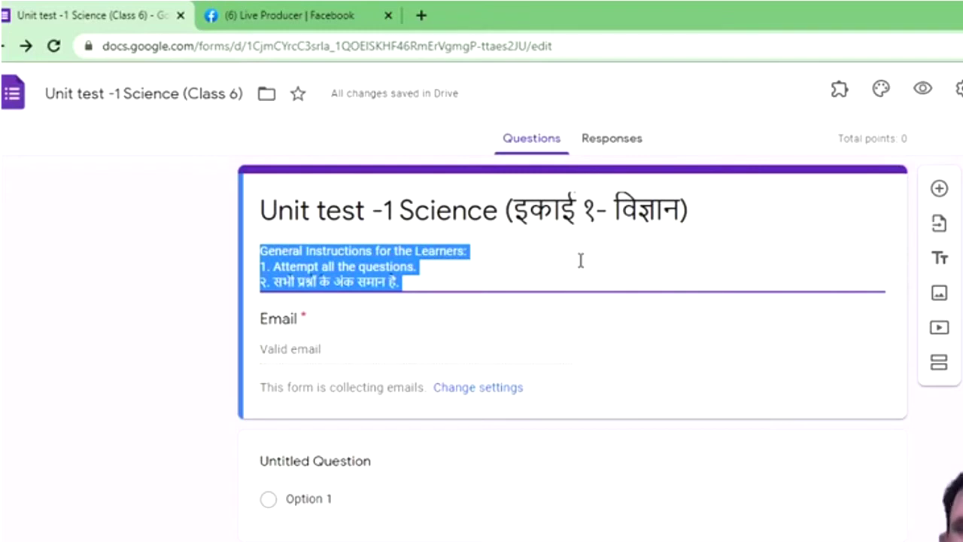
click(532, 280)
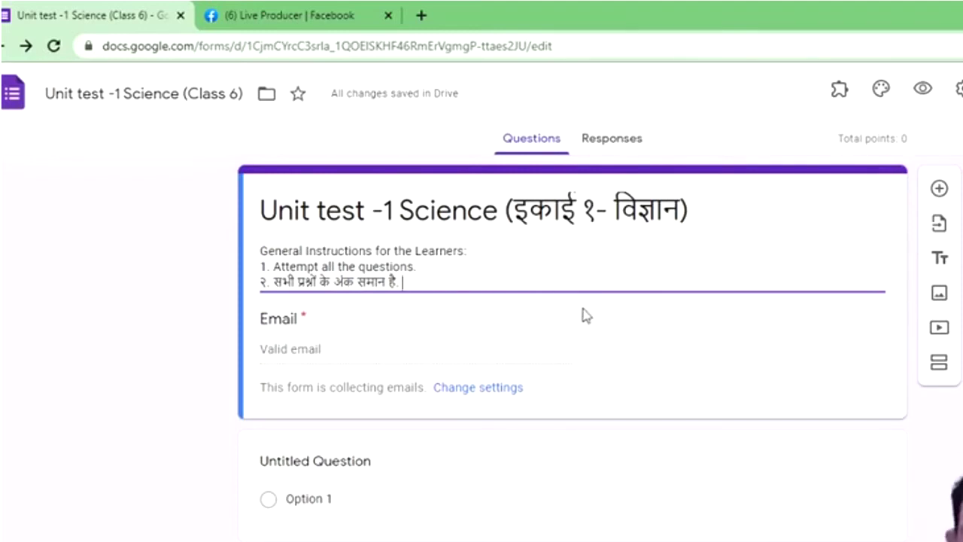
click(408, 344)
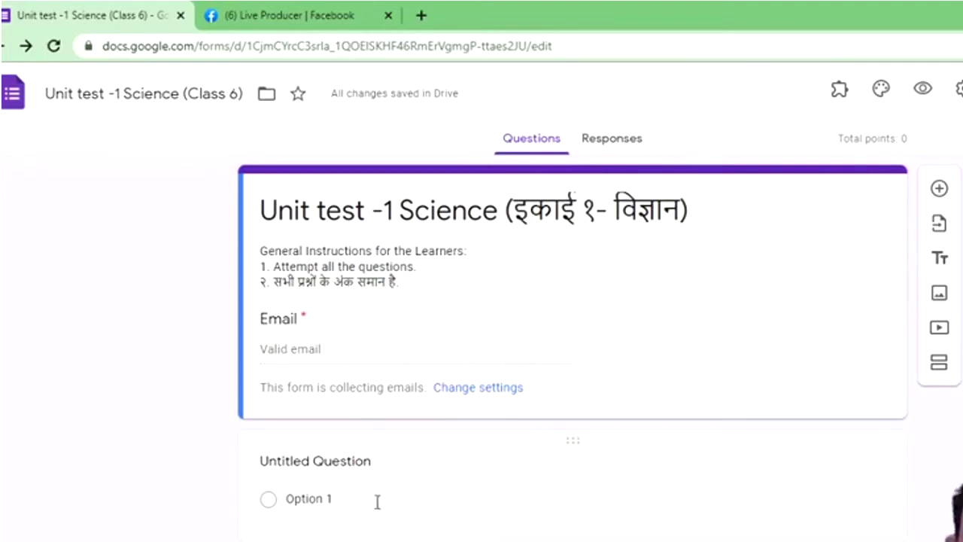
Step: Replace the untitled question's text with "Who discovered the 'cell'?", correcting the spelling of "discovered"
click(340, 465)
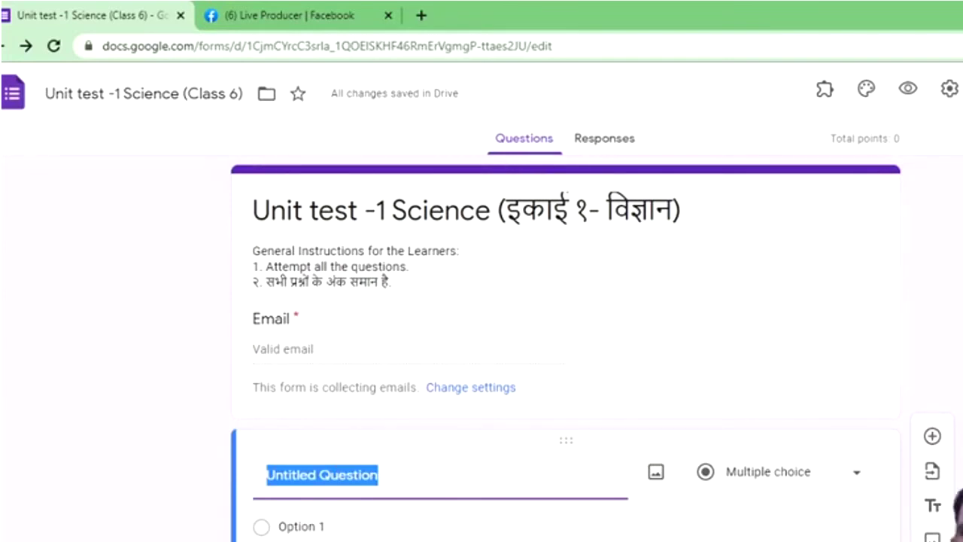
scroll(559, 348, down, 1)
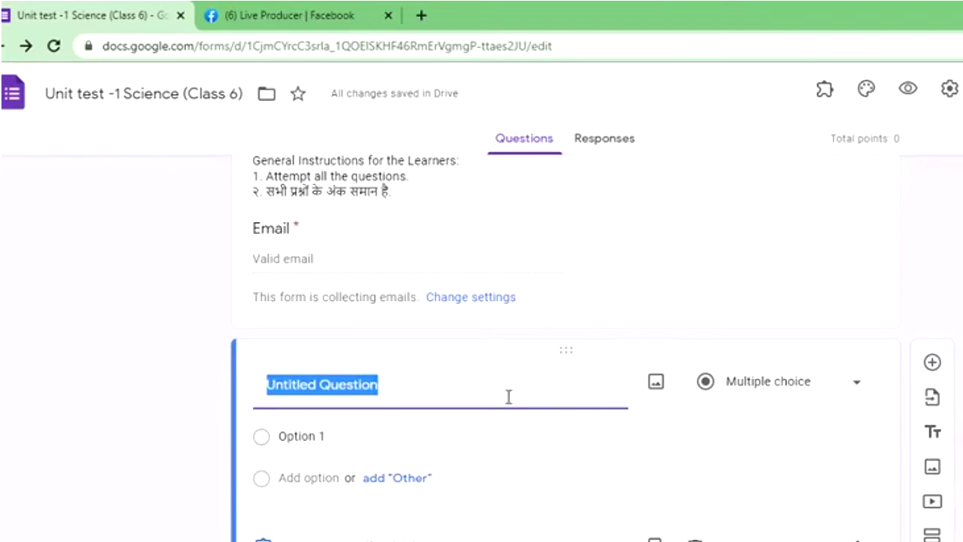
text(who)
key(BackSpace)
key(BackSpace)
key(BackSpace)
key(BackSpace)
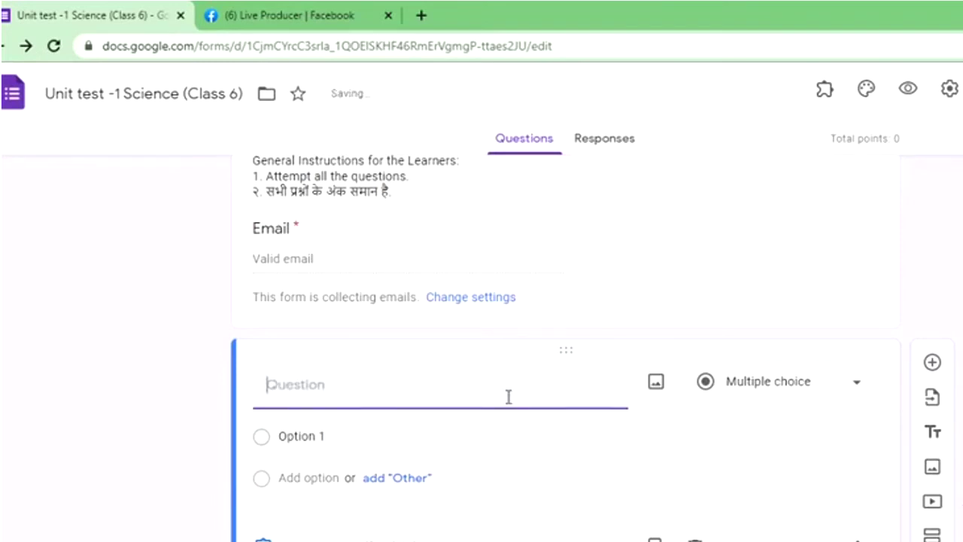
text(Who dis)
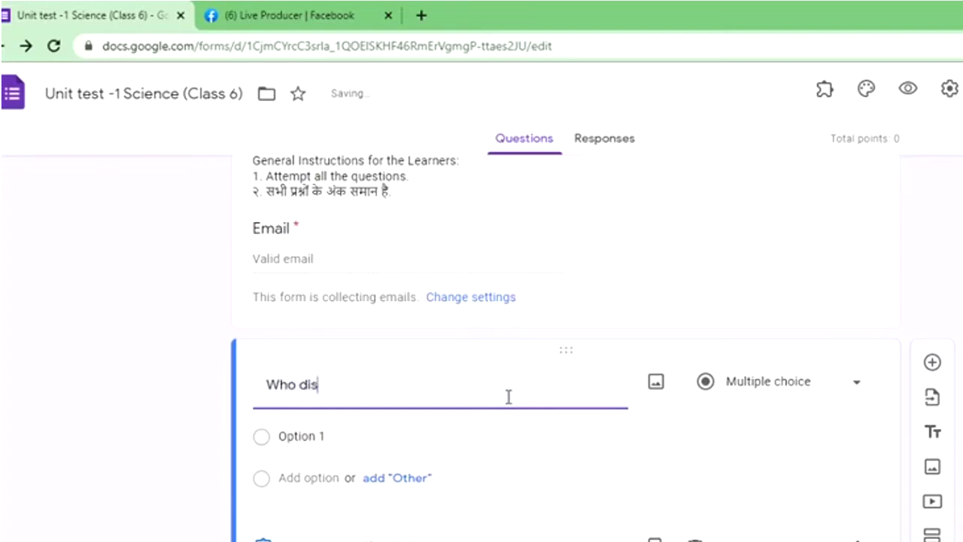
text(covered the )
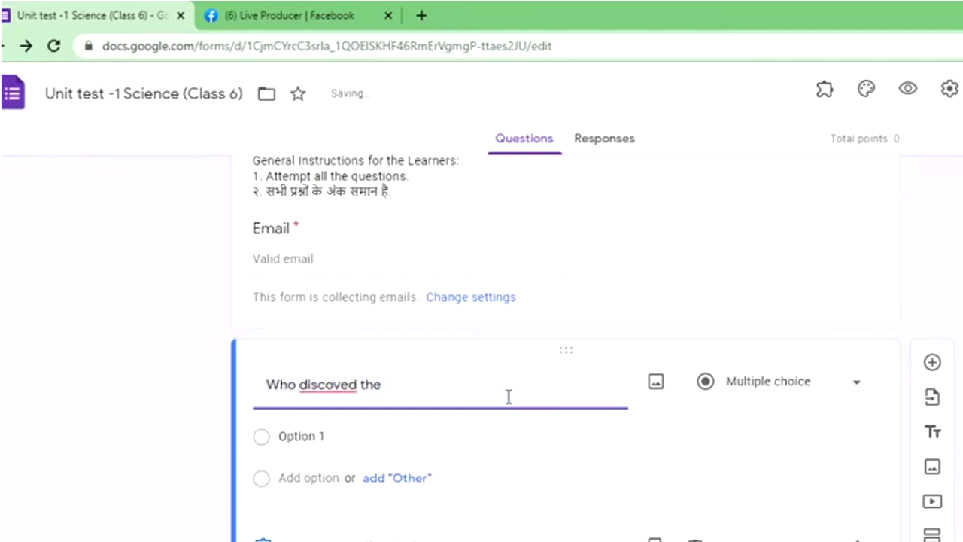
text('cell')
double_click(326, 385)
text(discover)
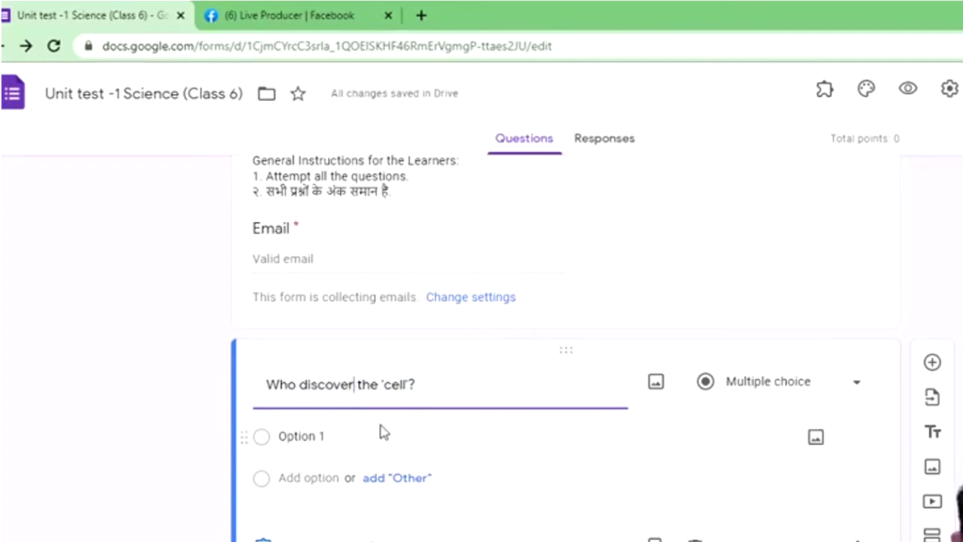
text(ed)
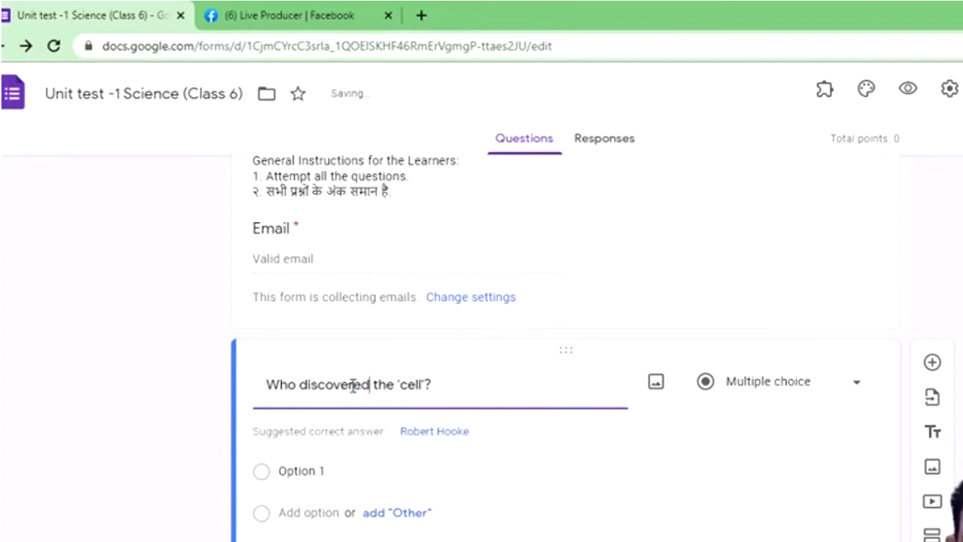
Step: Accept the suggested correct answer Robert Hooke as the first option and add "Robert Brown" as the second option
click(381, 479)
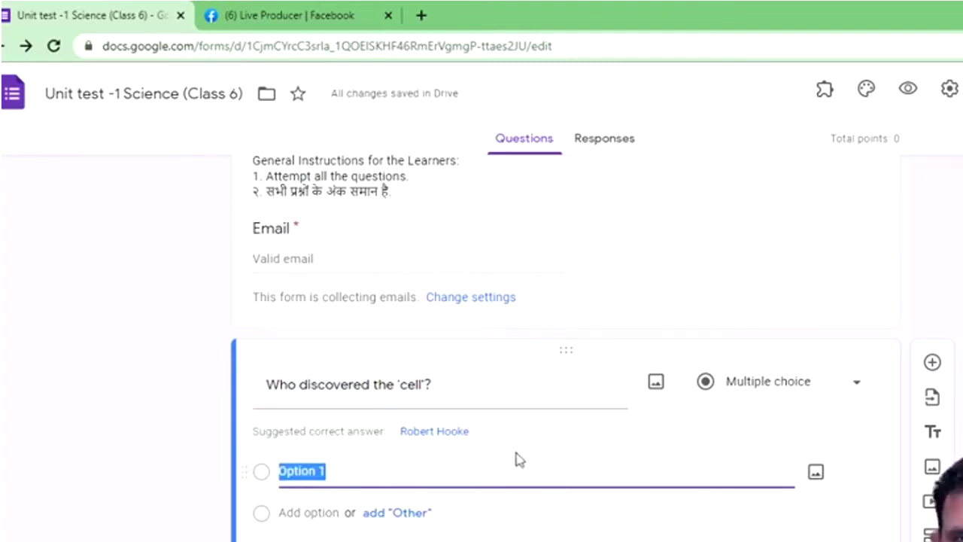
click(467, 447)
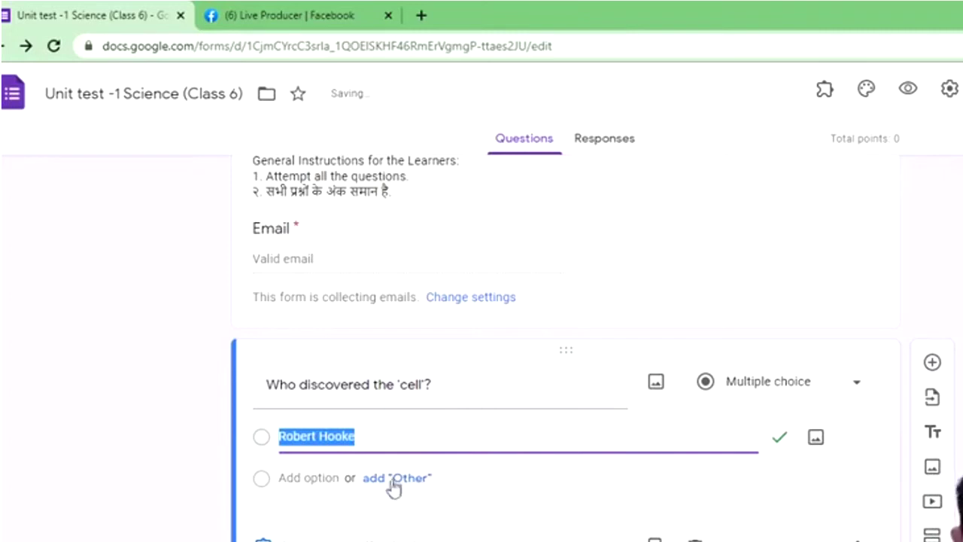
click(325, 477)
text(R)
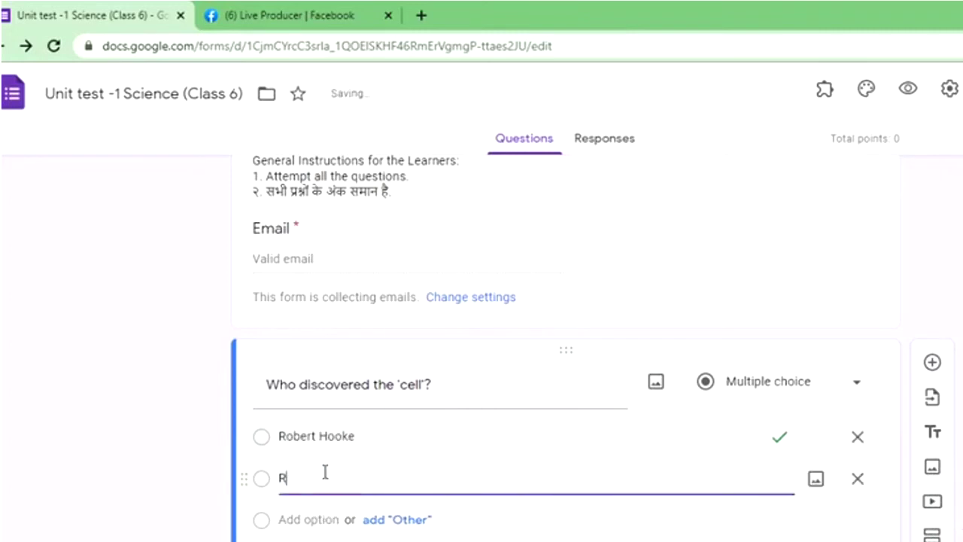
text(obert)
key(BackSpace)
key(BackSpace)
text(s)
text(t Brown)
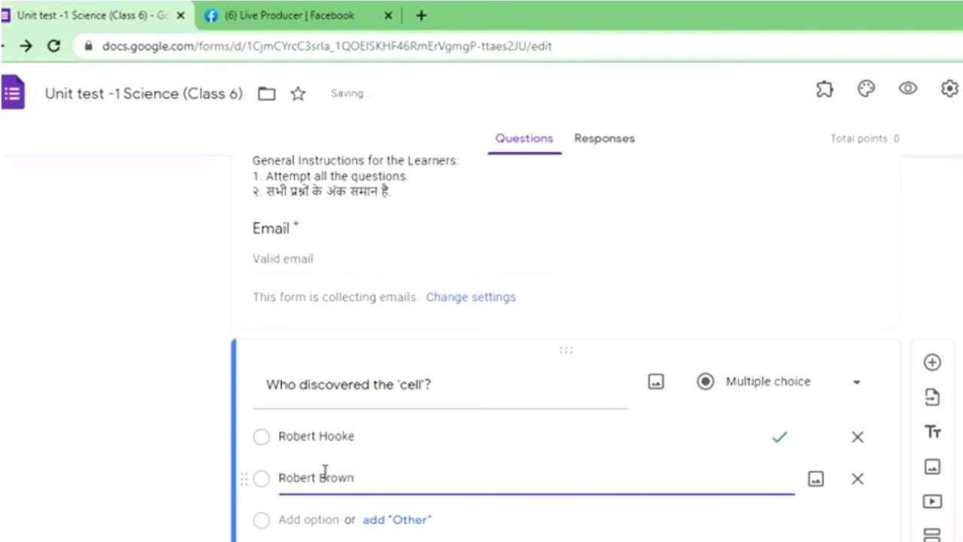
Step: Add "Watson and Crook" as the third option and "Mendle" as the fourth option of the cell question
key(Return)
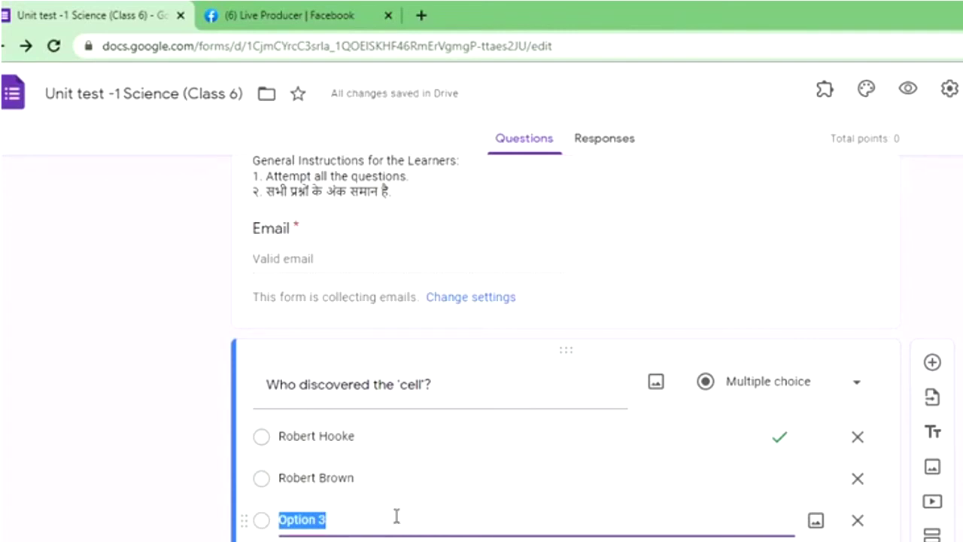
text(Cr)
text(Wat)
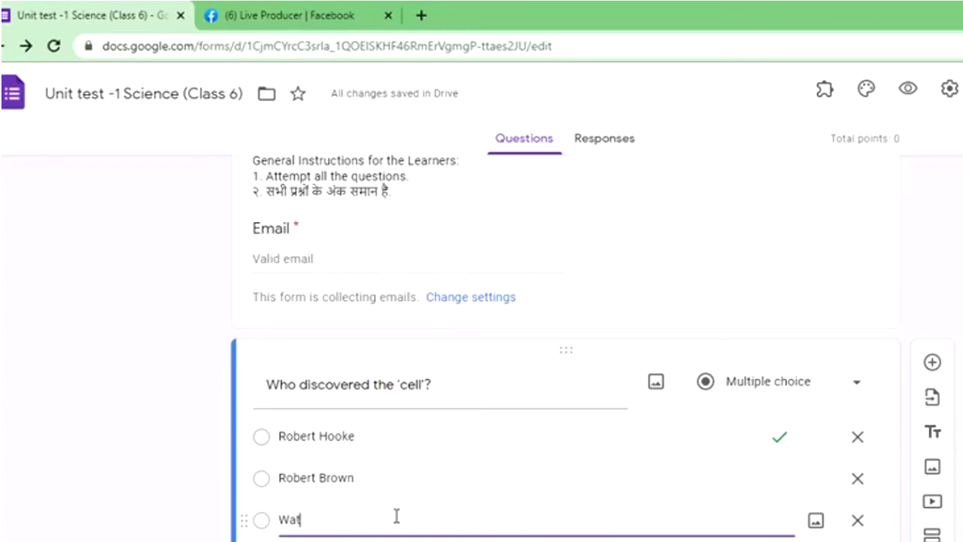
text(son and Crook)
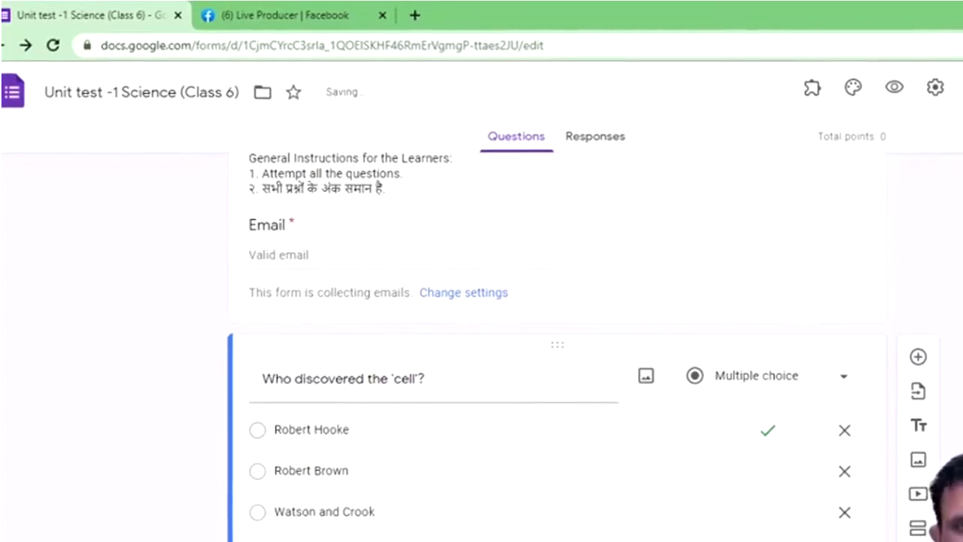
key(Return)
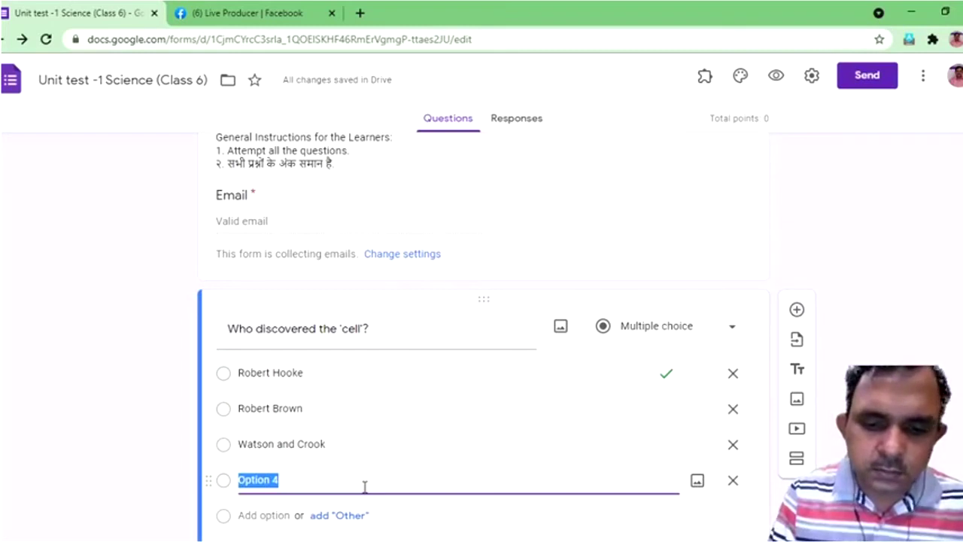
text(M)
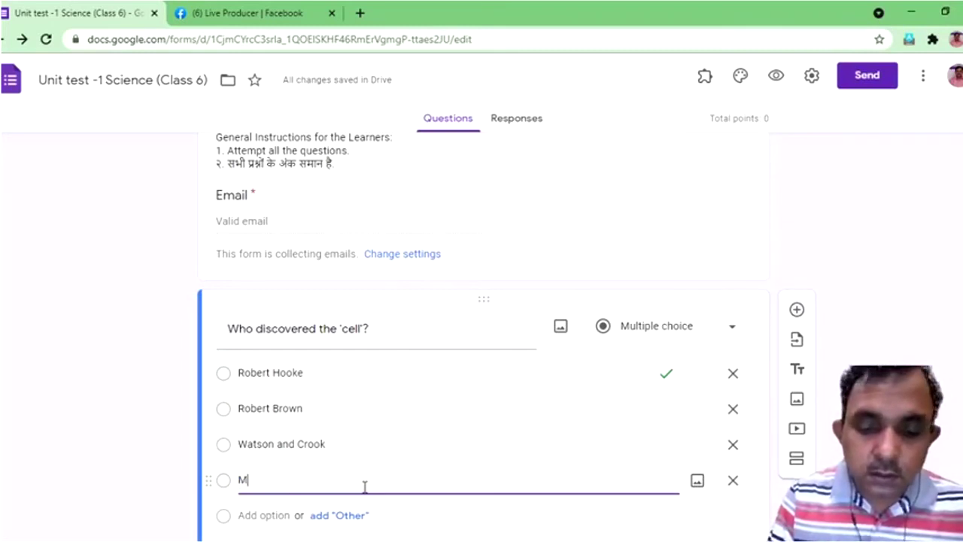
text(endle)
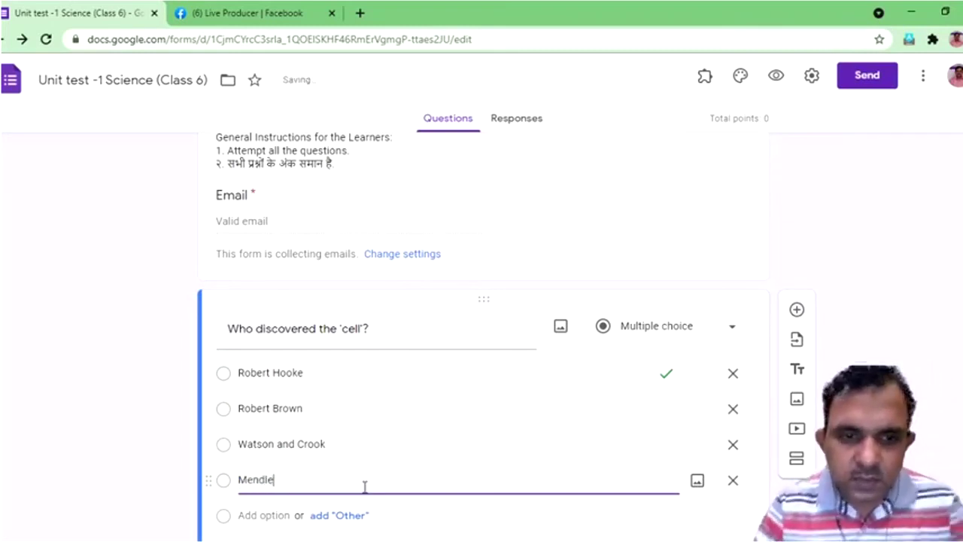
click(546, 521)
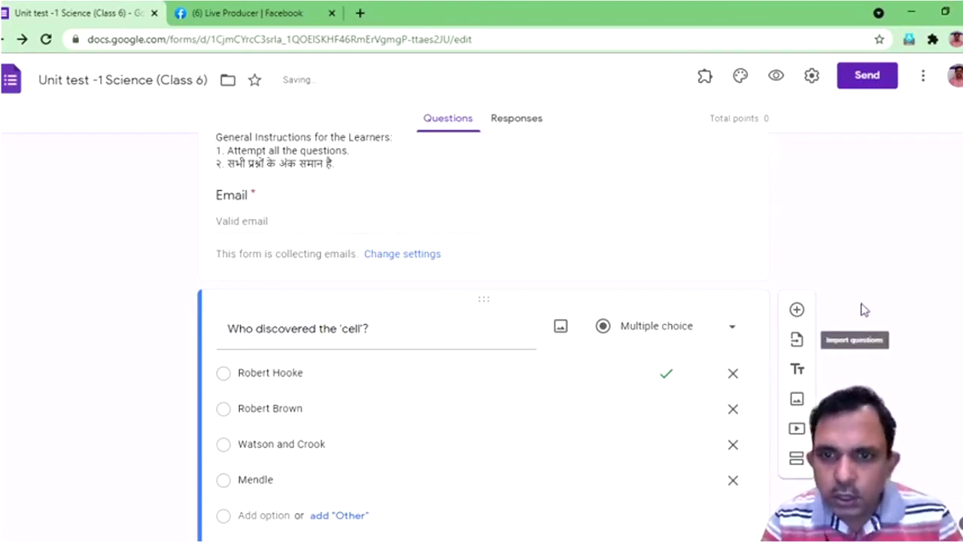
Step: Open the answer key of the question "Who discovered the 'cell'?" and set its value to 1 point
scroll(501, 328, down, 2)
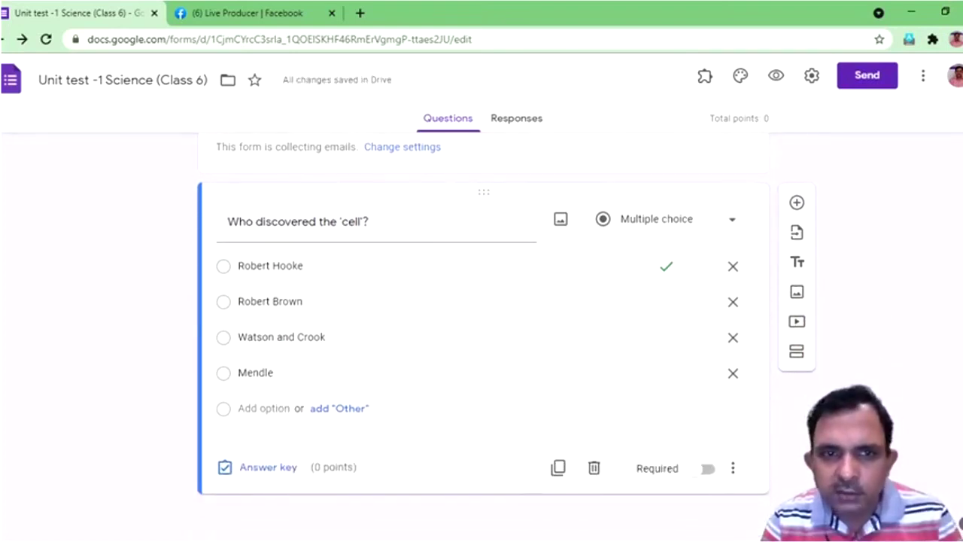
click(225, 274)
click(226, 273)
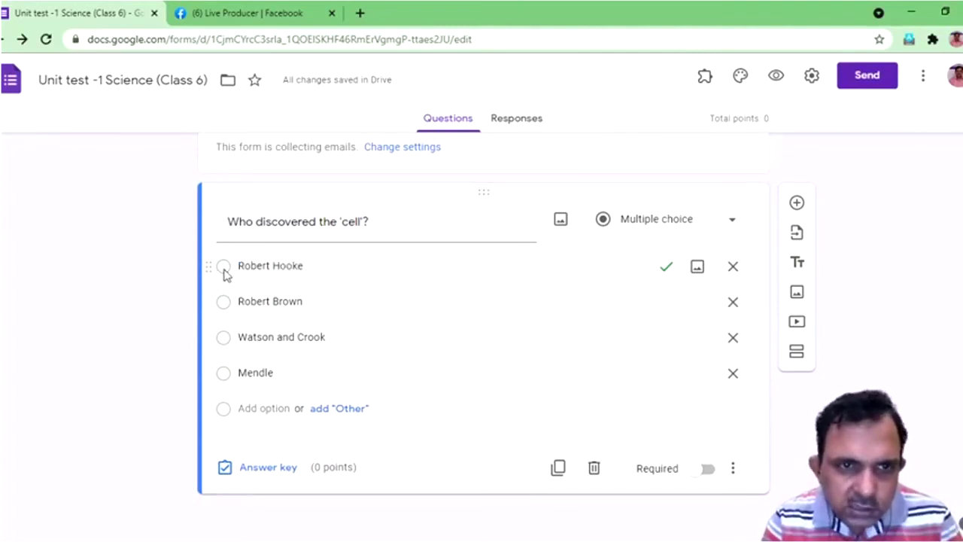
click(224, 272)
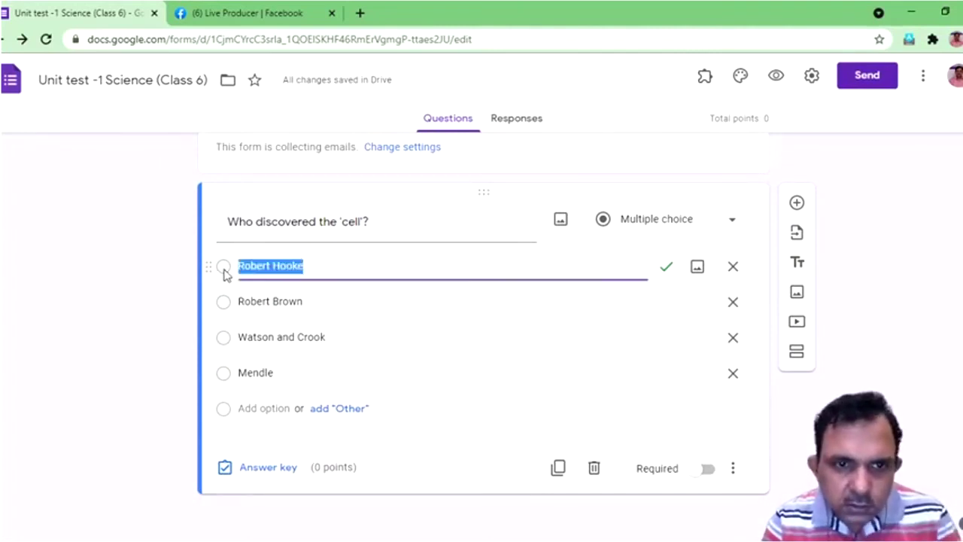
click(277, 469)
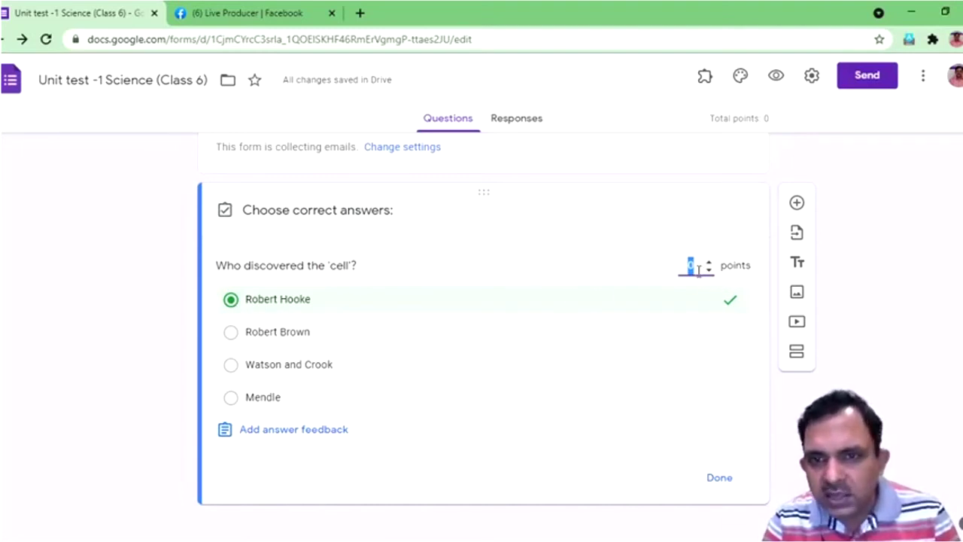
text(1)
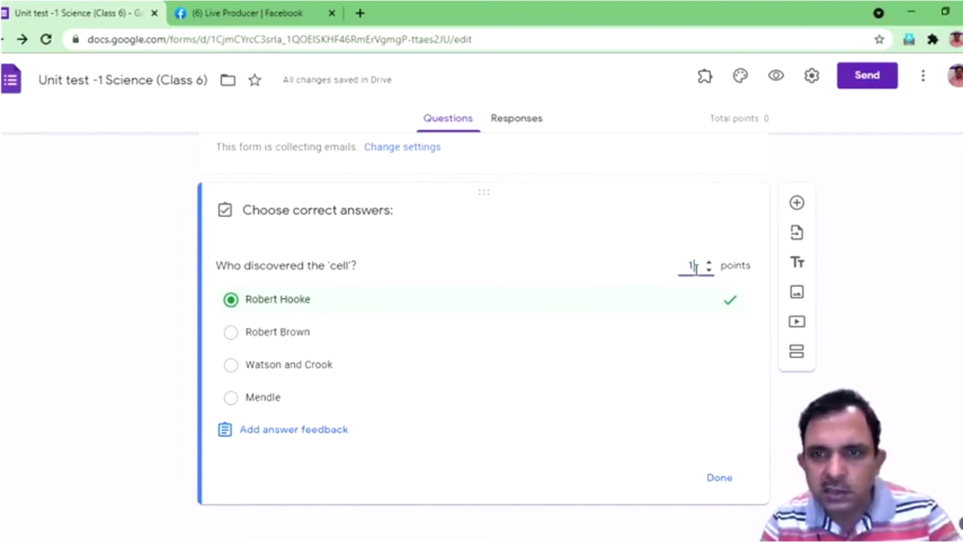
Step: Try out the correct-answer marks on Watson and Crook and Robert Hooke, leaving only Robert Hooke marked, and finish the answer key
click(672, 375)
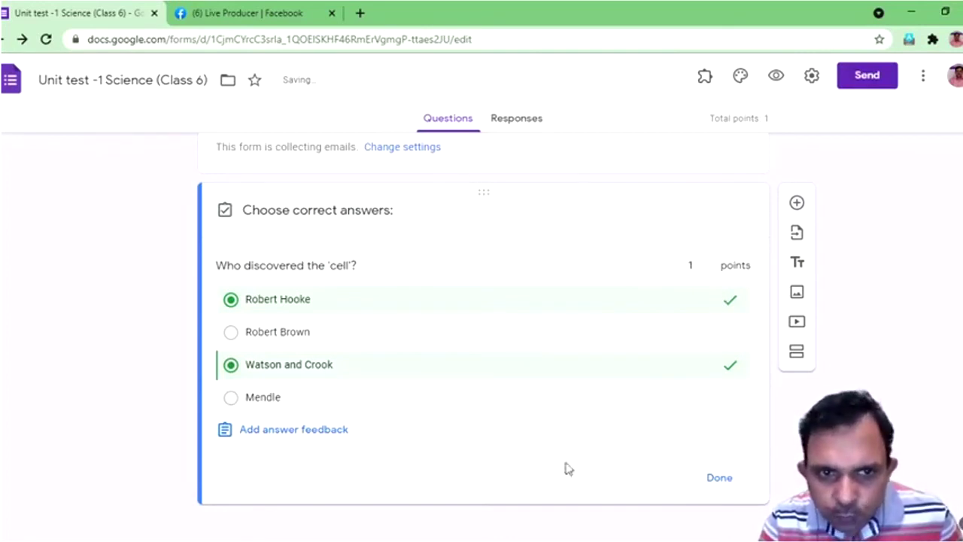
click(231, 300)
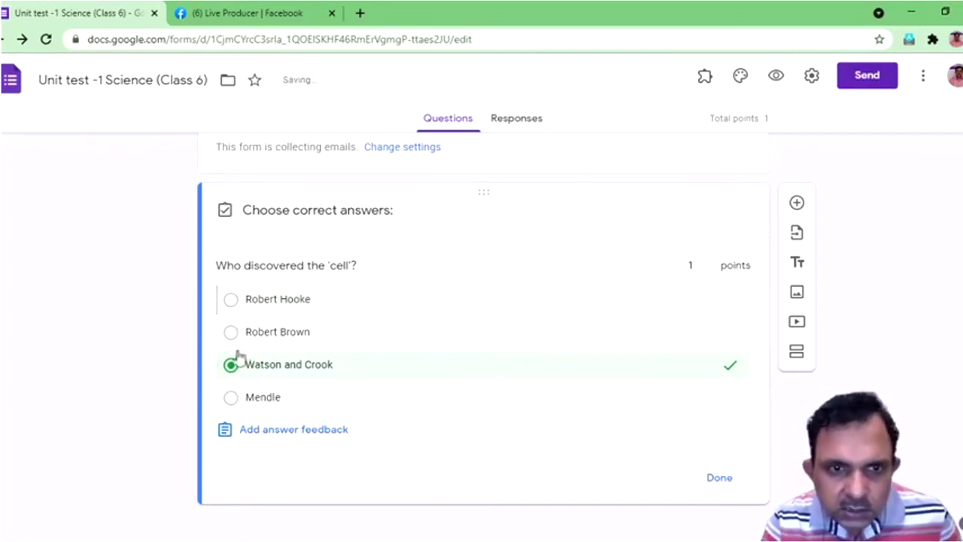
click(231, 365)
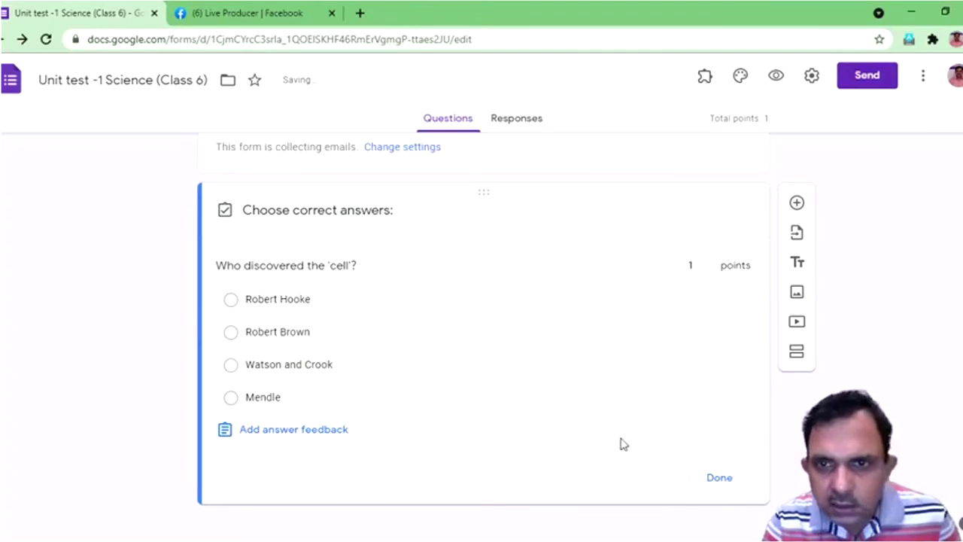
click(231, 299)
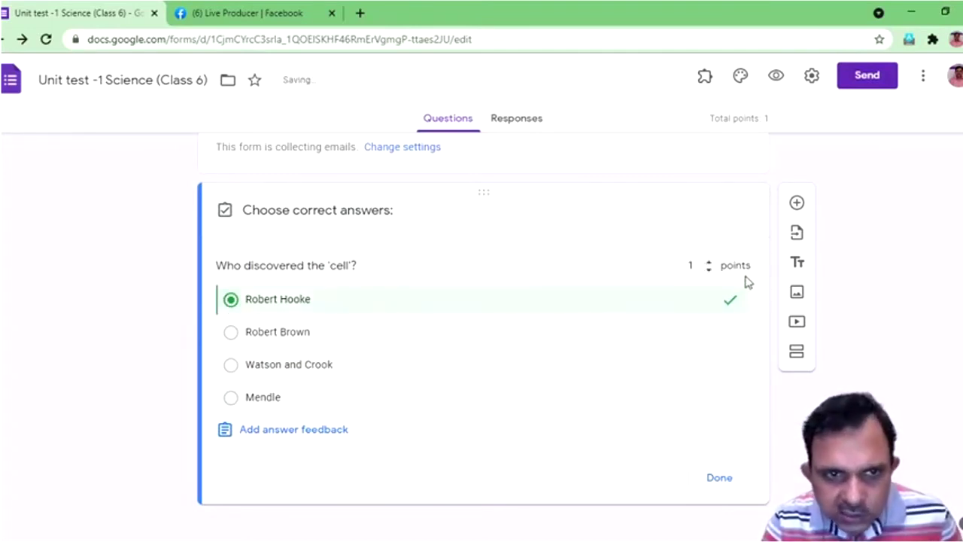
click(723, 485)
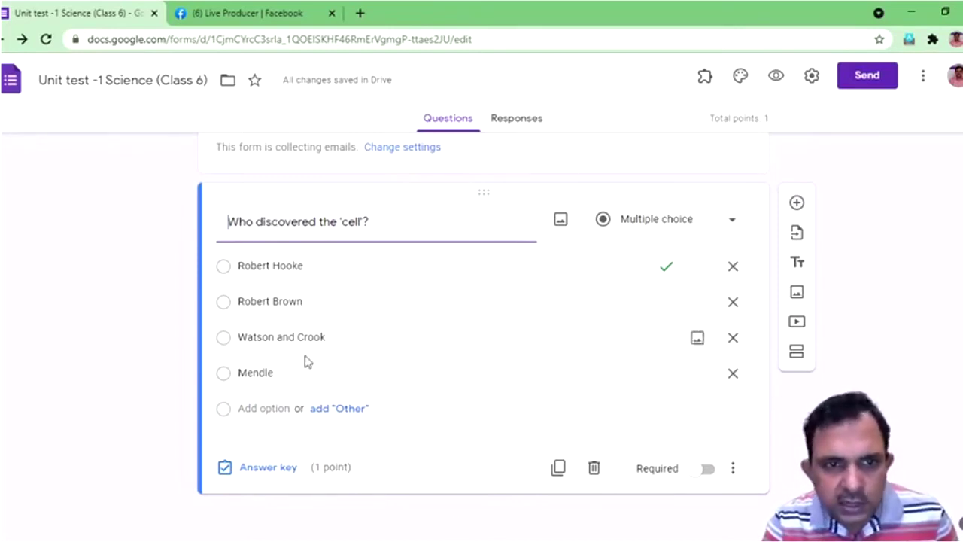
Step: Make the cell question required and turn on shuffling of its answer options
click(709, 471)
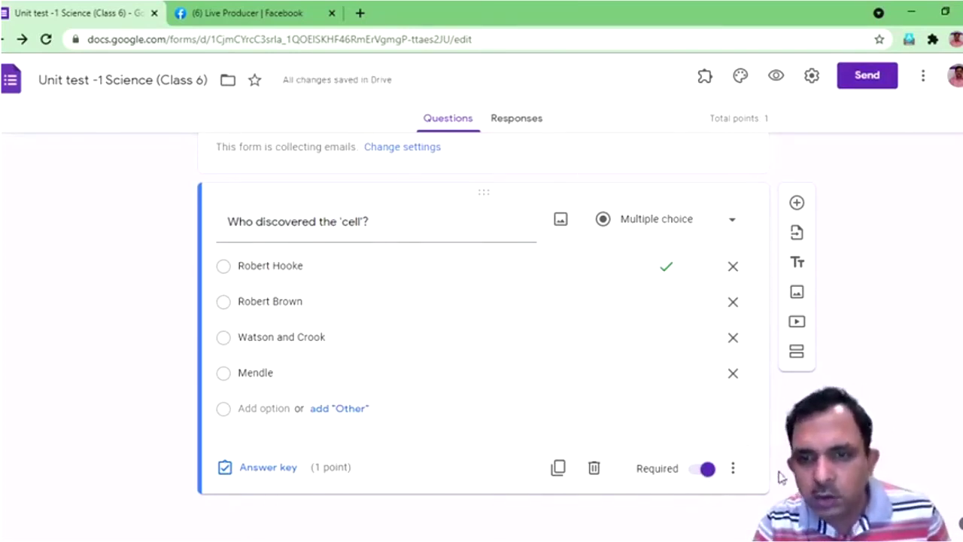
click(734, 469)
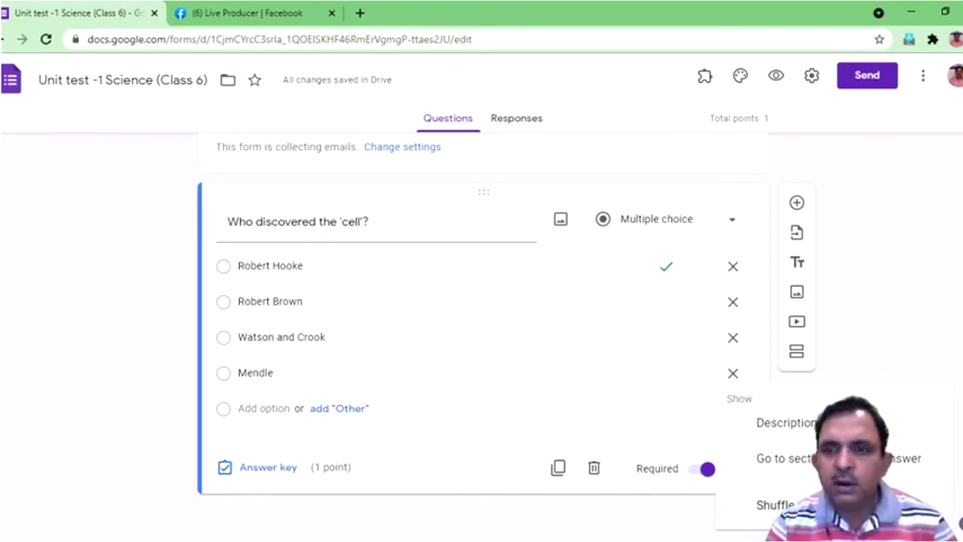
click(775, 504)
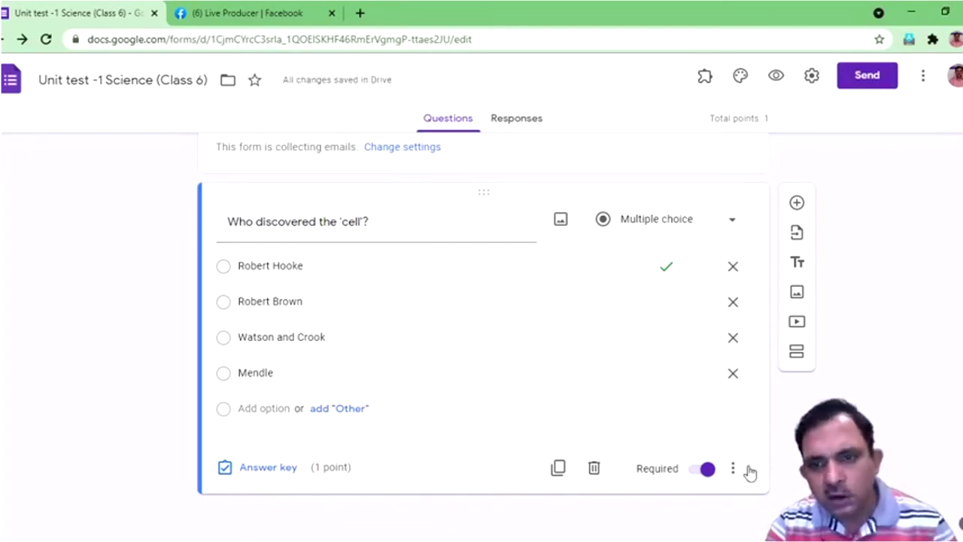
click(734, 469)
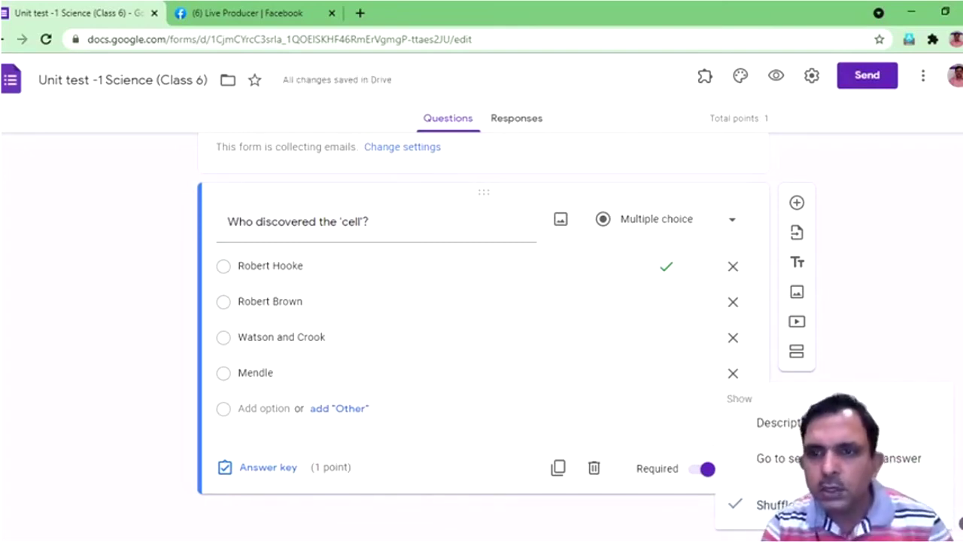
click(882, 372)
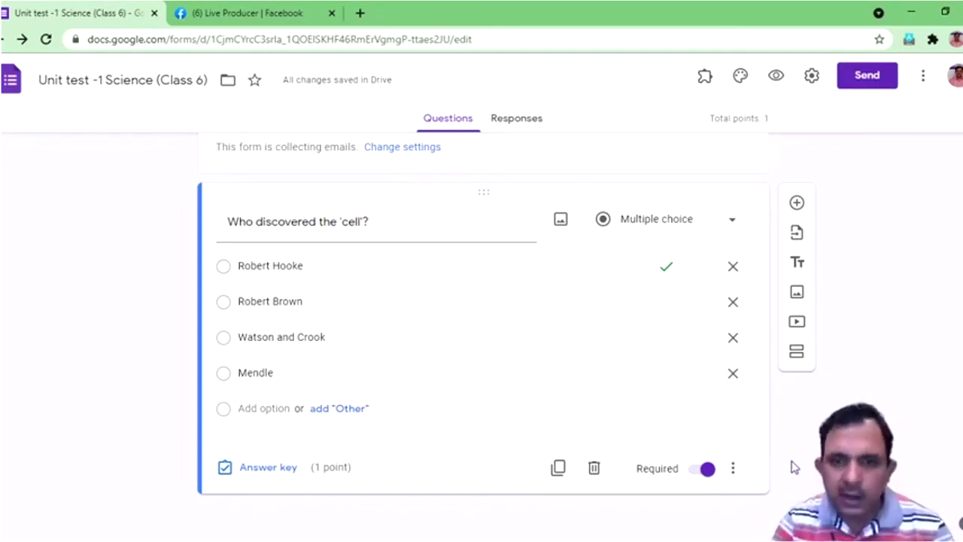
Step: Duplicate the cell question and replace the copy's question text with "Cell wall is available in Animal Cell."
click(559, 468)
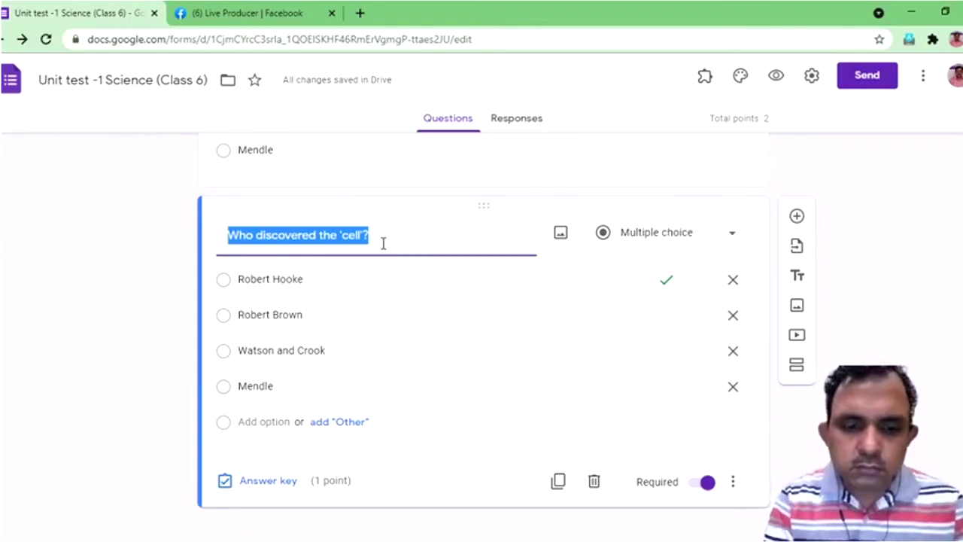
text(Cells)
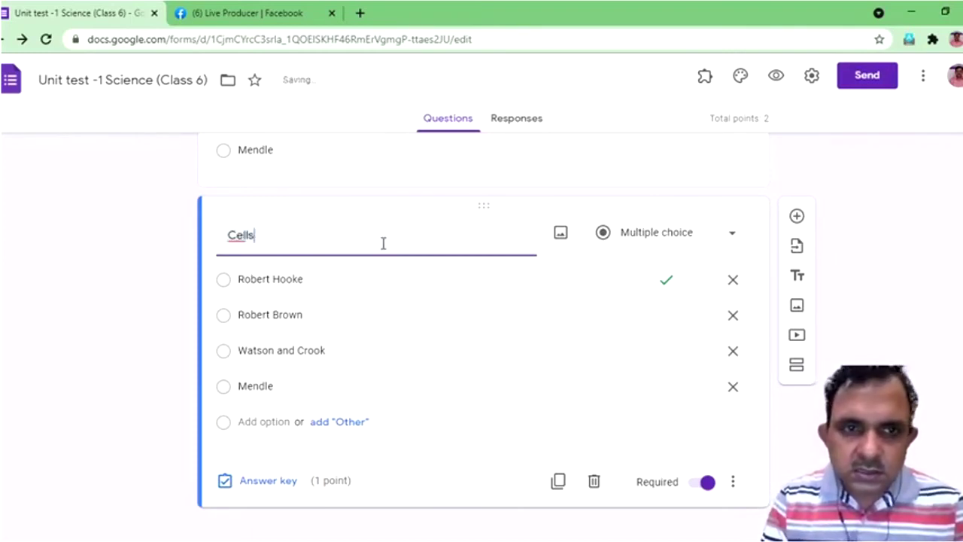
key(BackSpace)
text(w)
key(BackSpace)
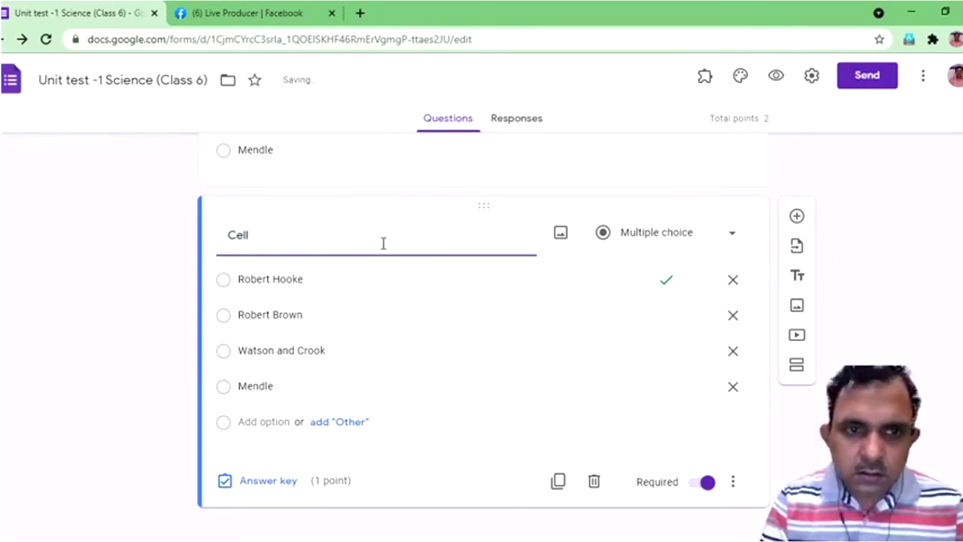
text(was)
key(BackSpace)
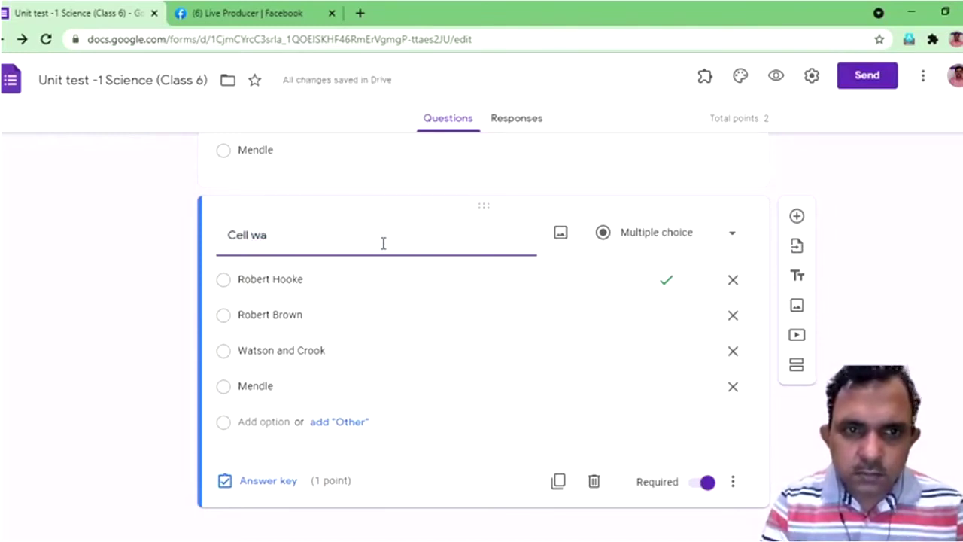
text(ll is av)
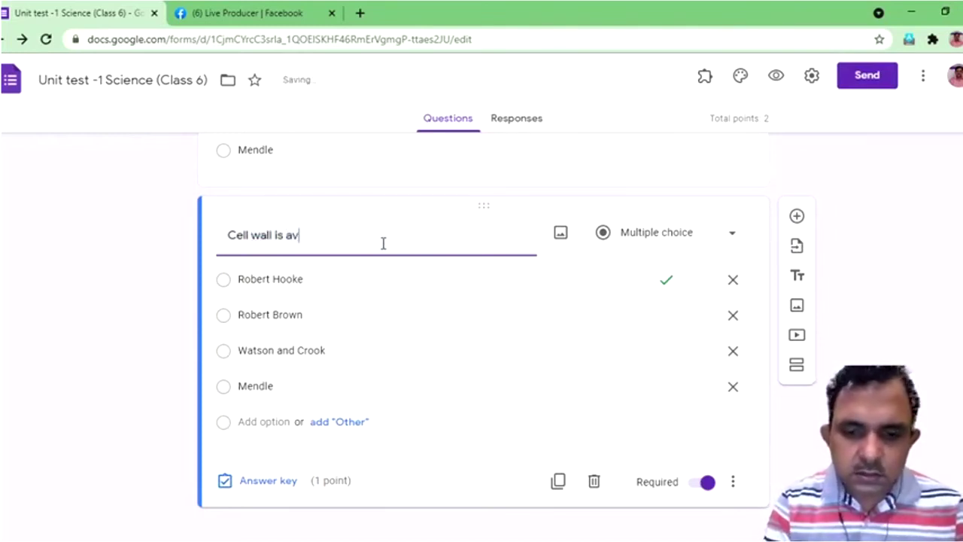
text(ailable )
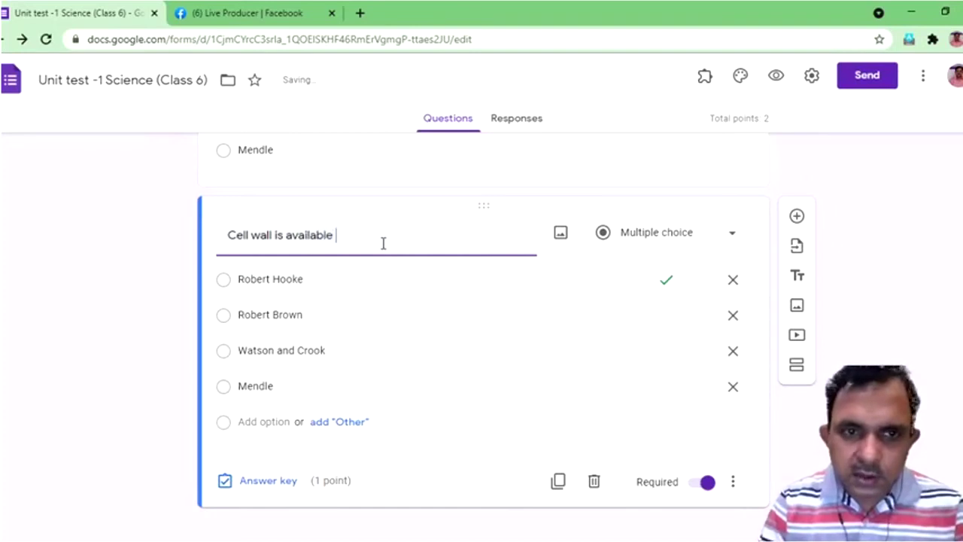
text(in A)
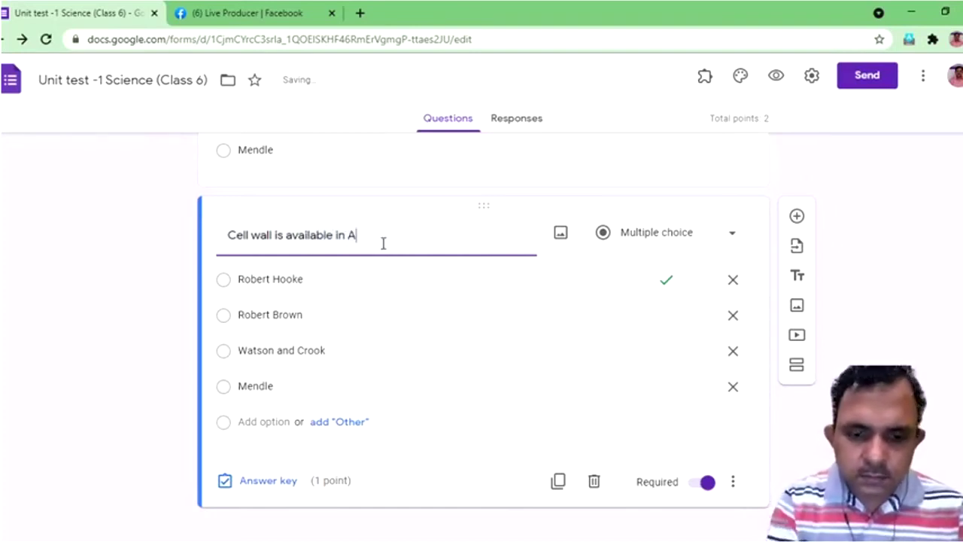
text(nimal Cell.)
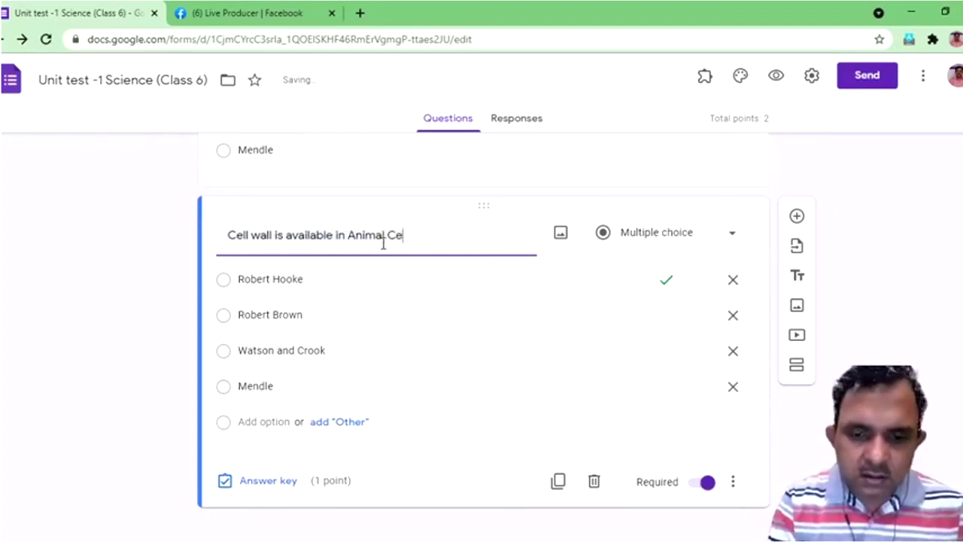
Step: Insert "of Cellulose" after "Cell wall" in the second question's text, correcting the spelling of "Cellulose"
click(271, 236)
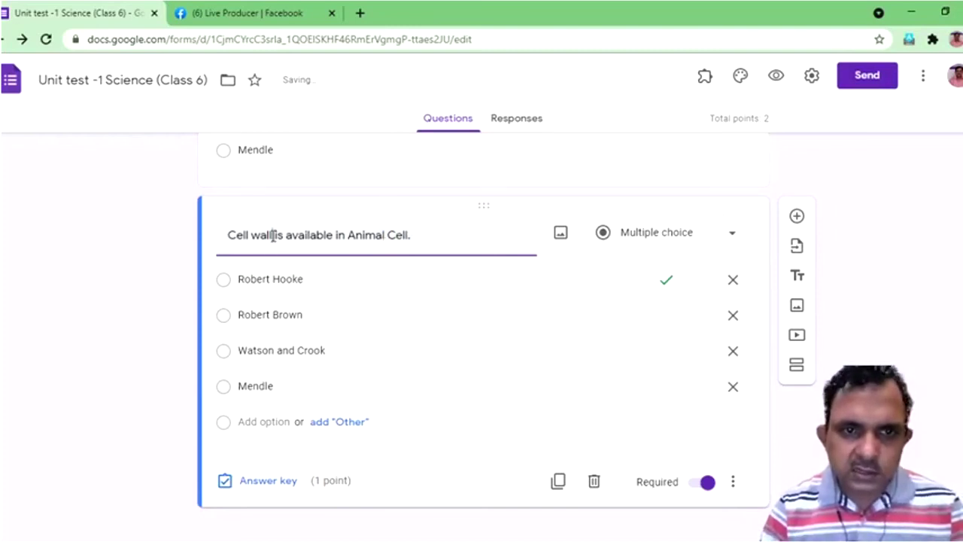
text(of Ce)
text(ellulose)
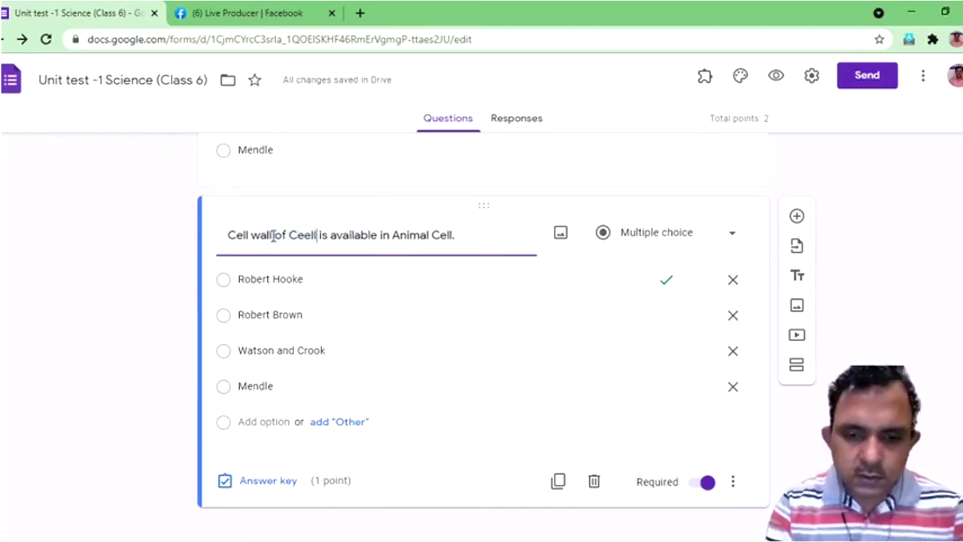
key(BackSpace)
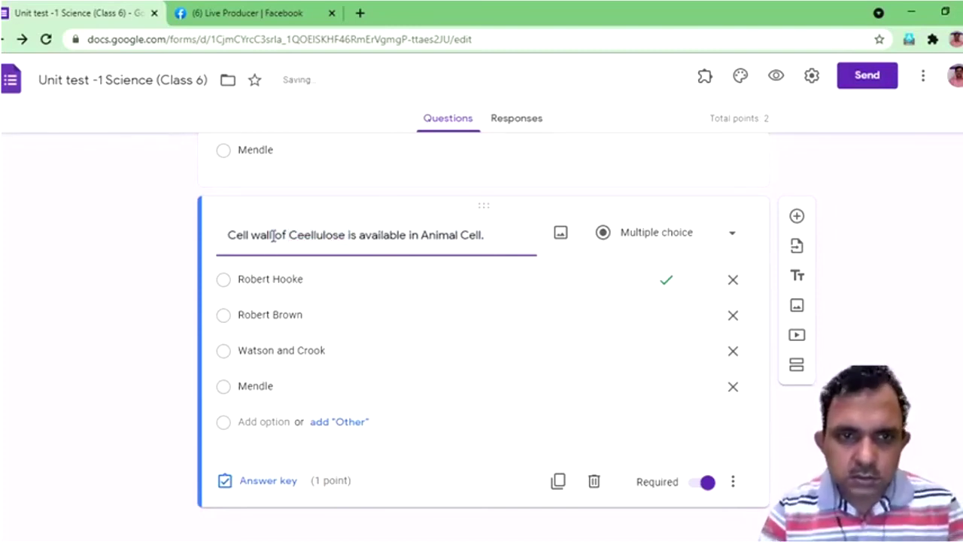
double_click(319, 237)
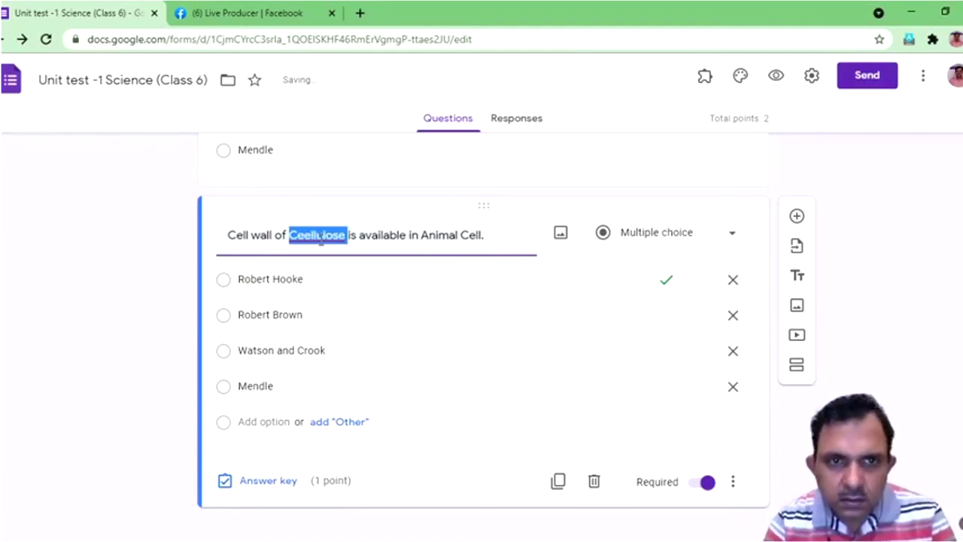
text(Cellulose)
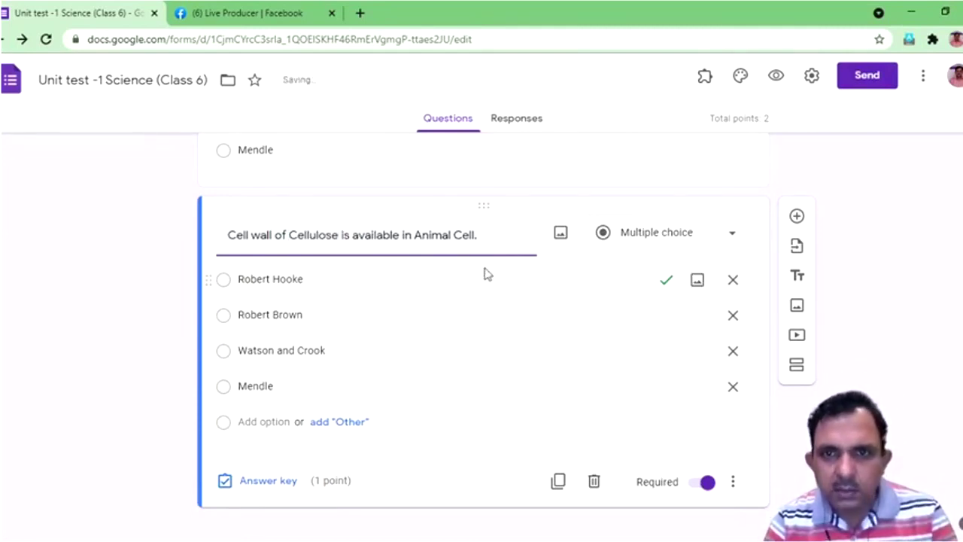
Step: Replace the first two answer options of the Cellulose cell wall question with "False" and "True"
click(485, 274)
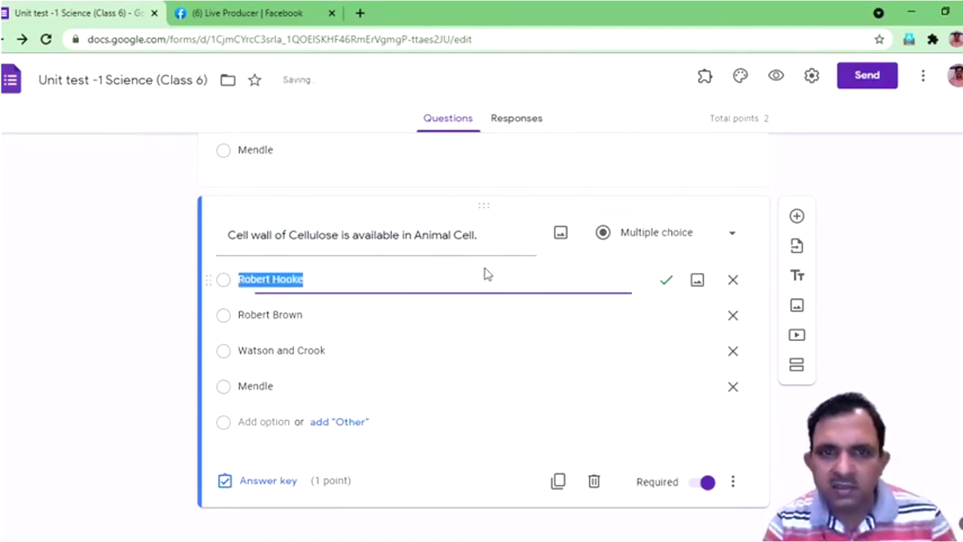
click(690, 256)
click(496, 309)
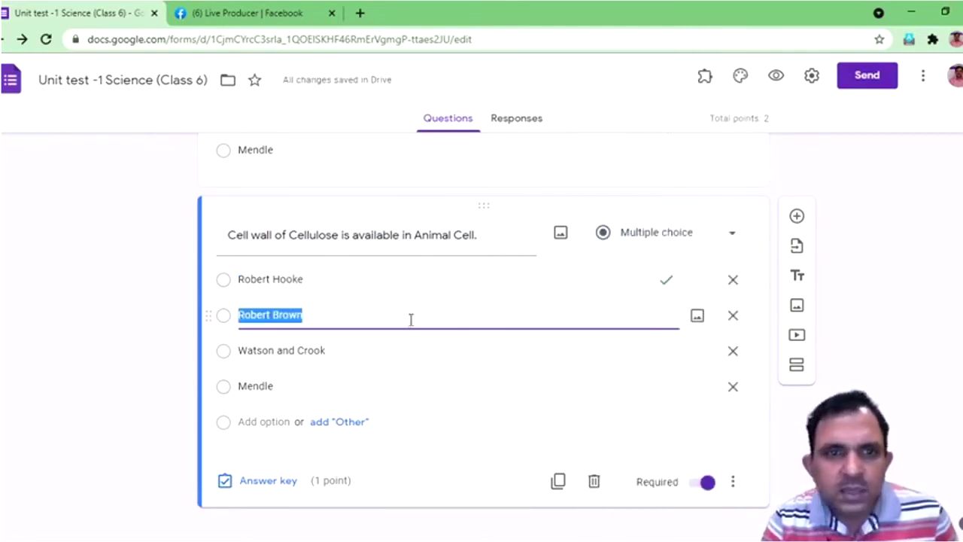
click(332, 282)
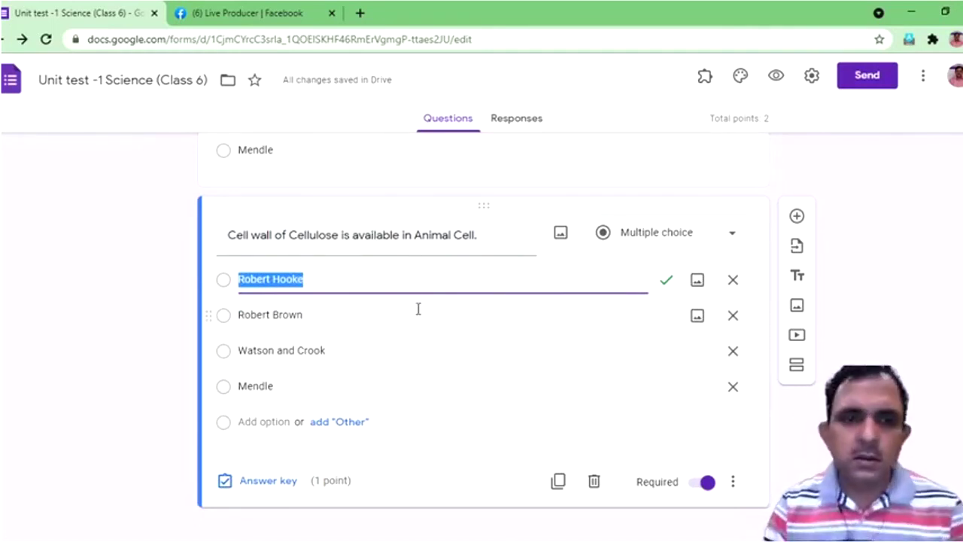
text(Fa)
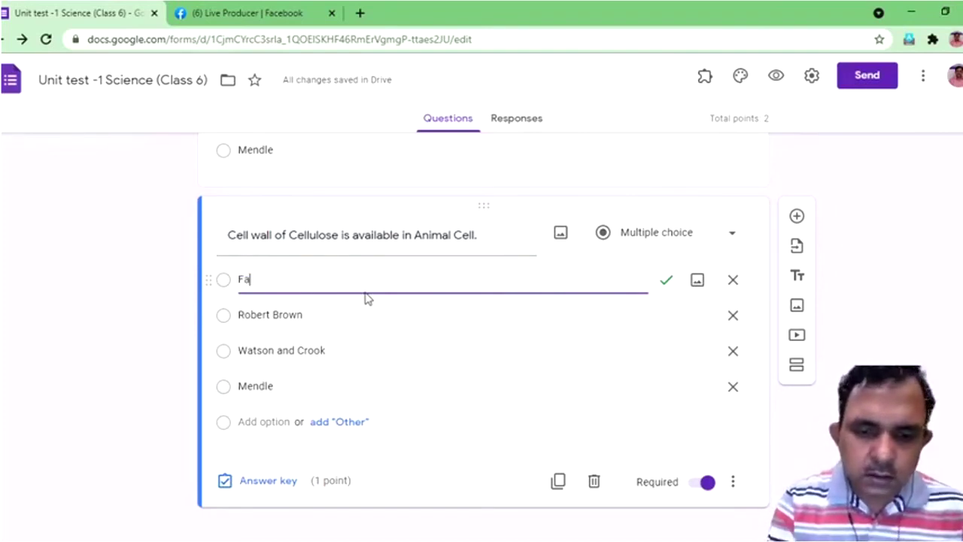
text(lse)
click(319, 314)
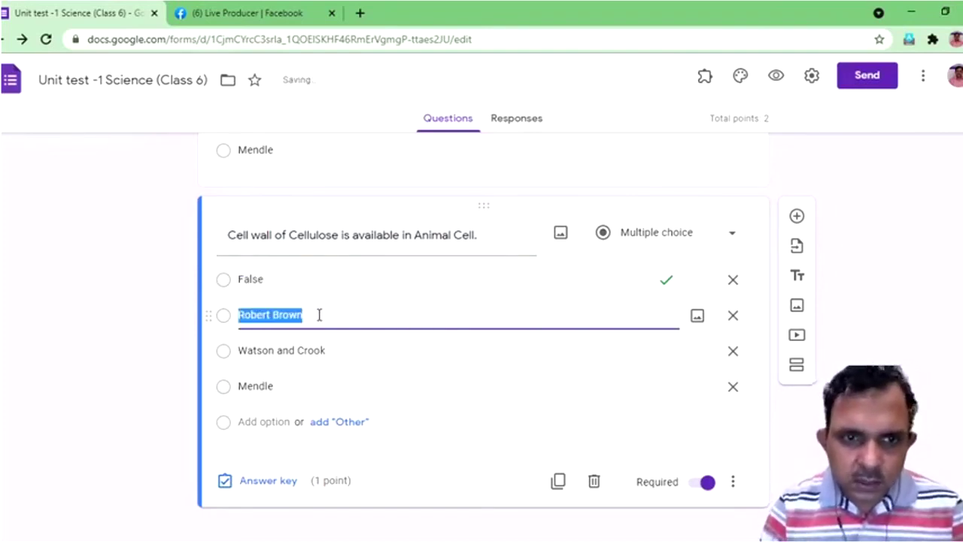
text(Ture)
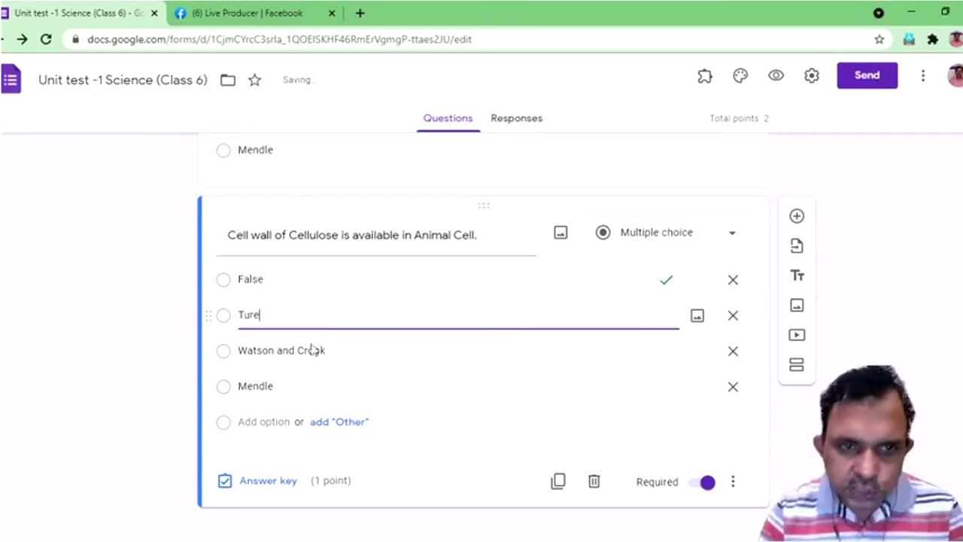
text(rue)
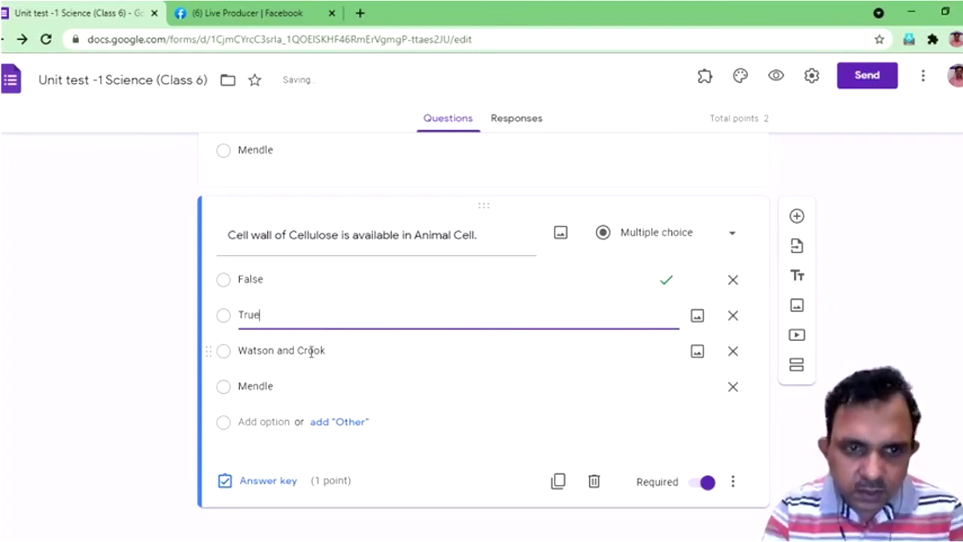
Step: Remove the leftover "Mendle" and "Watson and Crook" options from the Cellulose question and check its option-shuffling setting
click(292, 387)
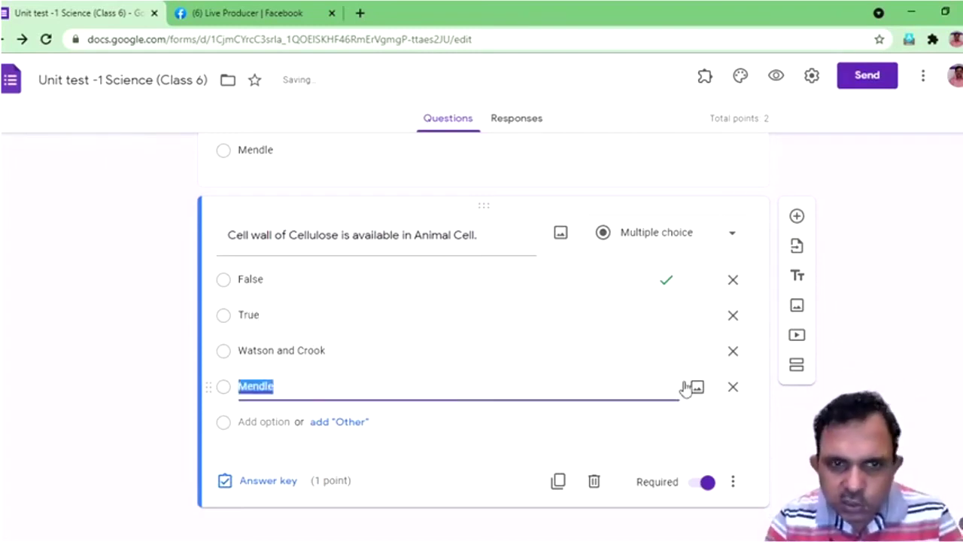
click(733, 386)
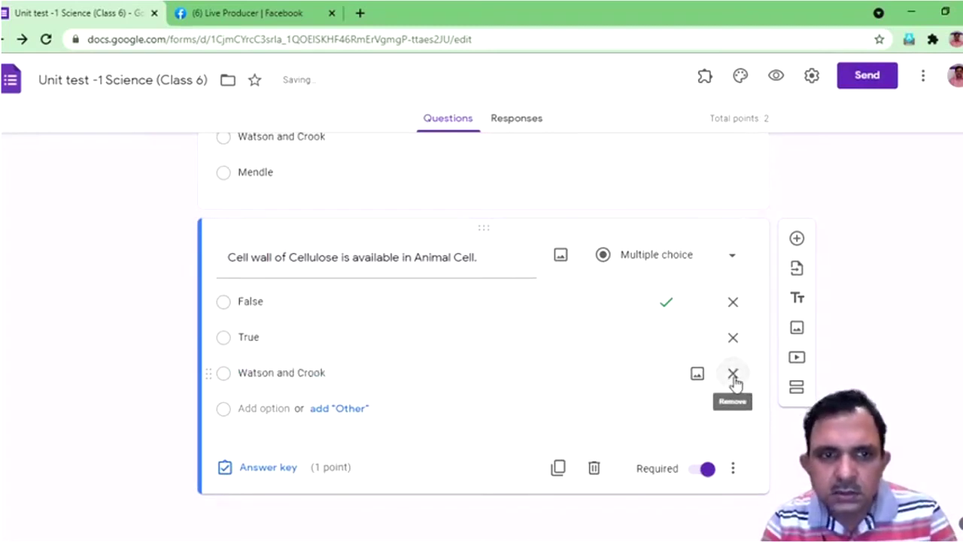
click(733, 376)
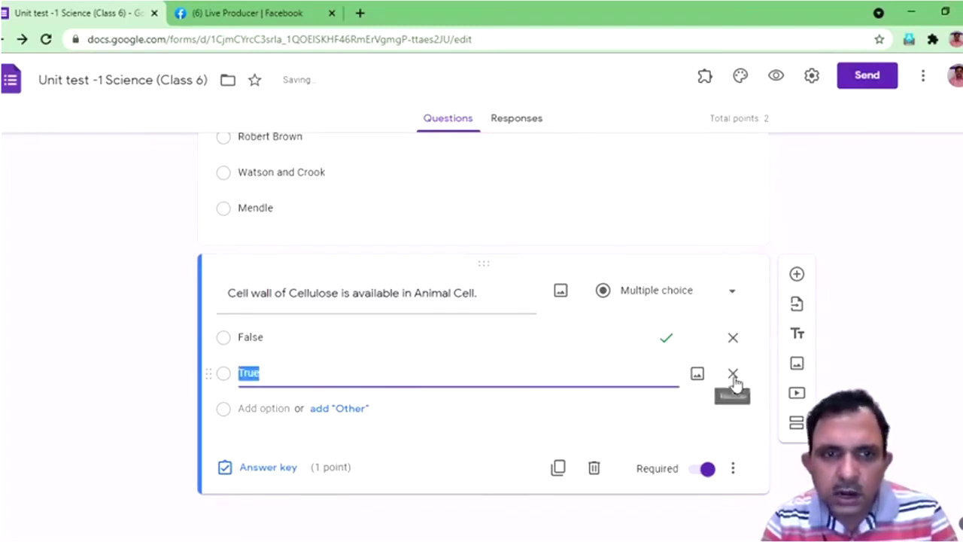
click(733, 471)
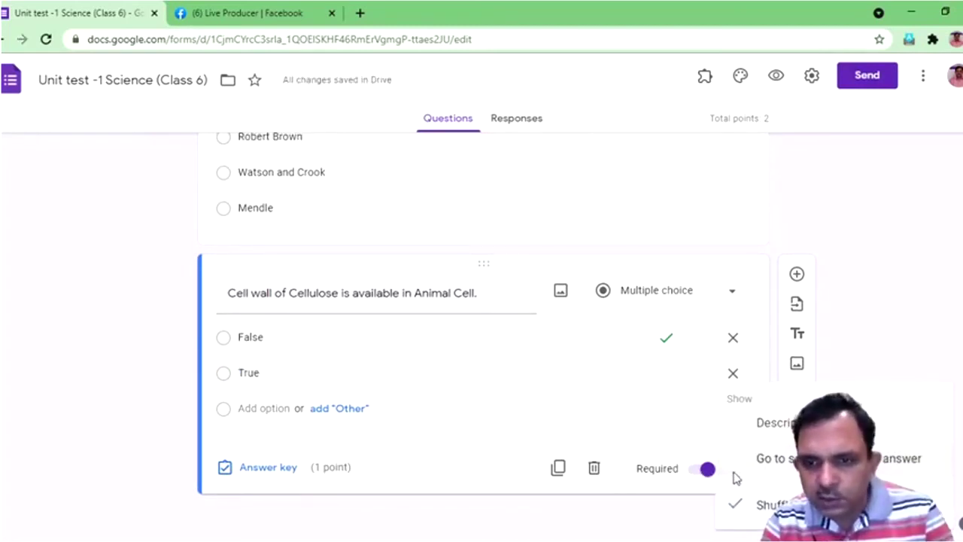
click(683, 512)
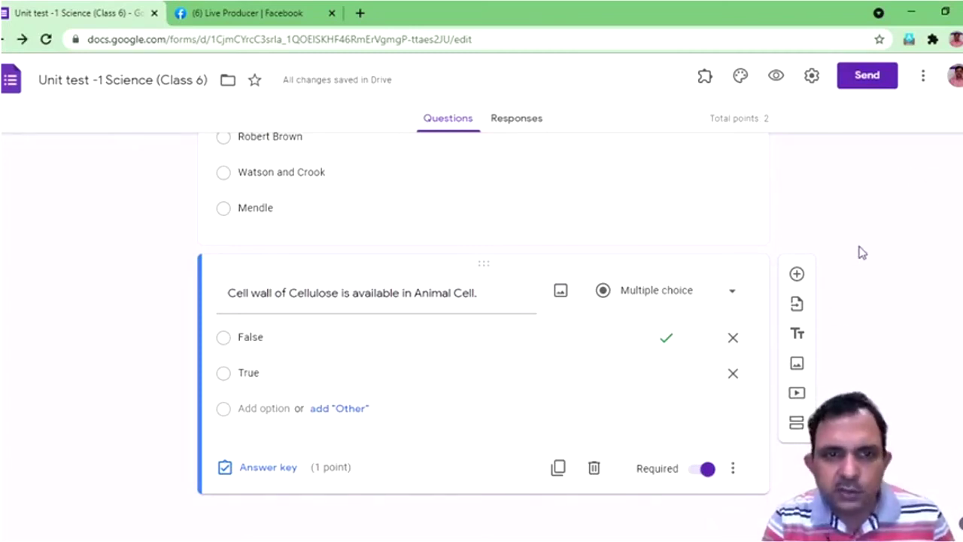
Step: Add a new question below the True/False one with the text "Which of the following are available only in a plant cell?"
click(797, 273)
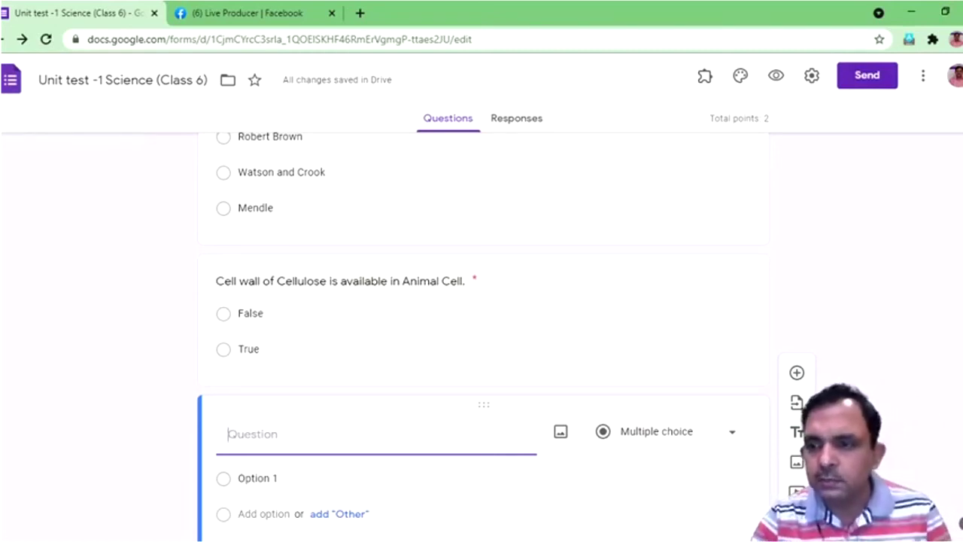
scroll(447, 458, down, 2)
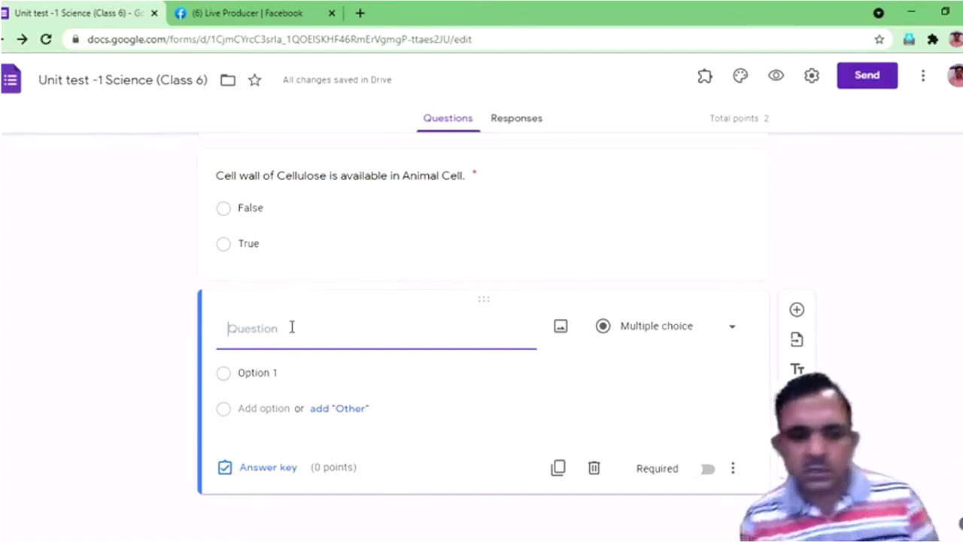
text(Which o)
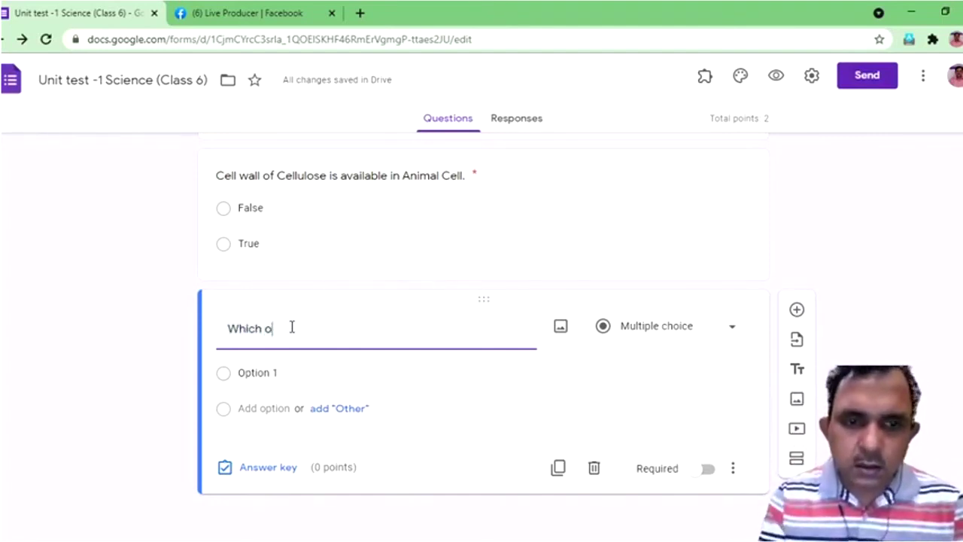
text(f the foll)
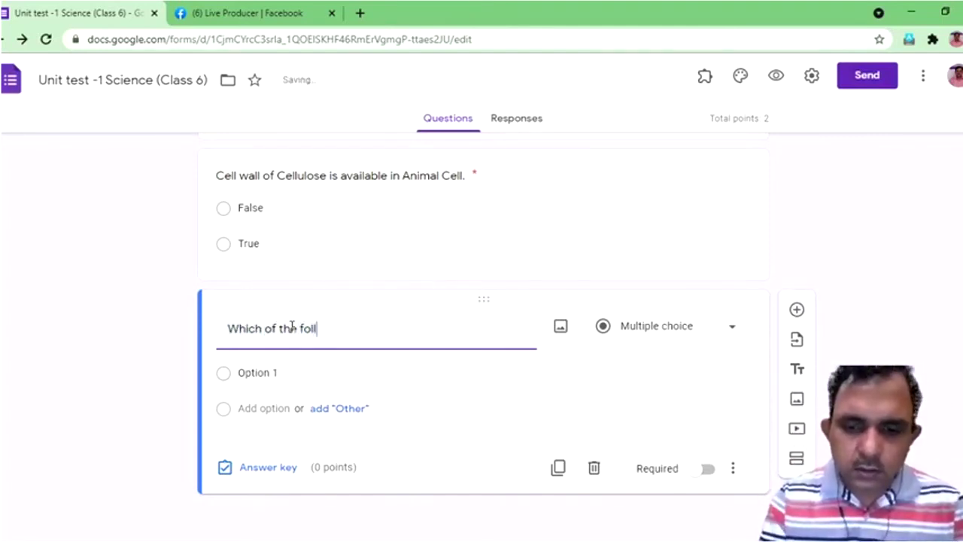
text(owing are )
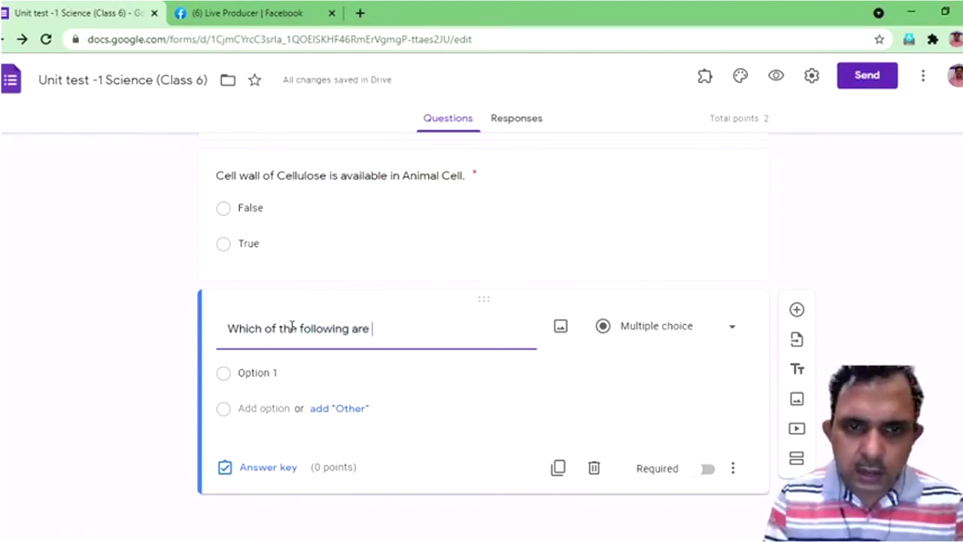
text(availa)
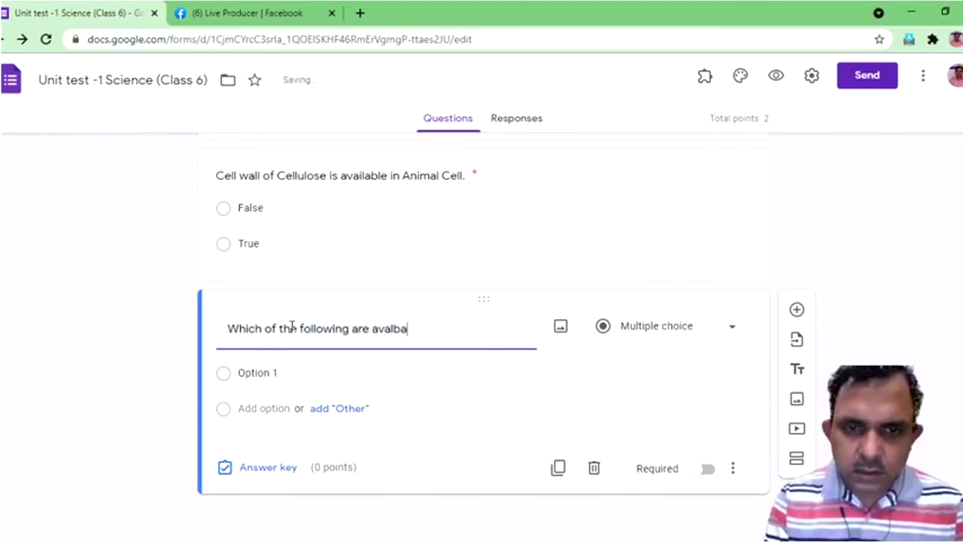
text(ble)
key(BackSpace)
key(BackSpace)
key(BackSpace)
key(BackSpace)
key(BackSpace)
key(BackSpace)
text(i)
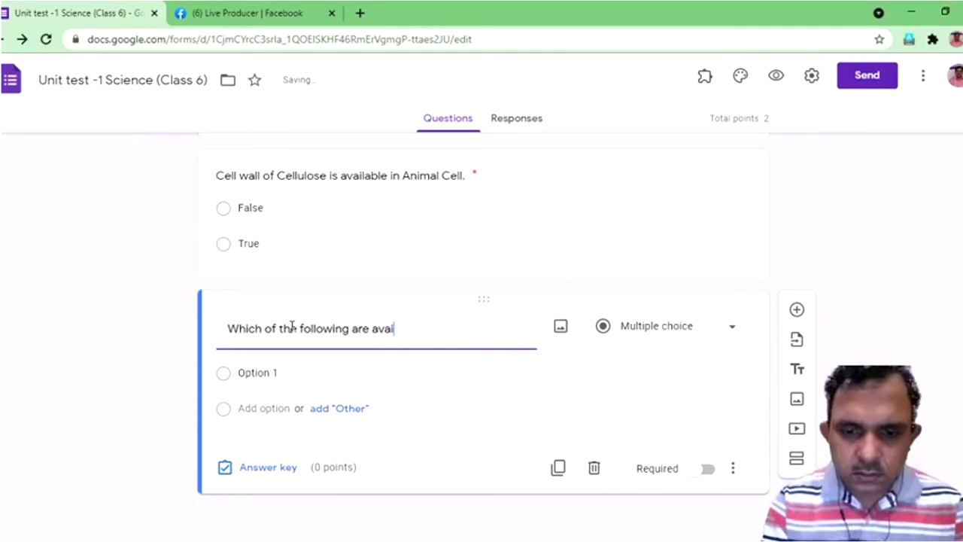
text(lab)
key(BackSpace)
key(BackSpace)
text(a)
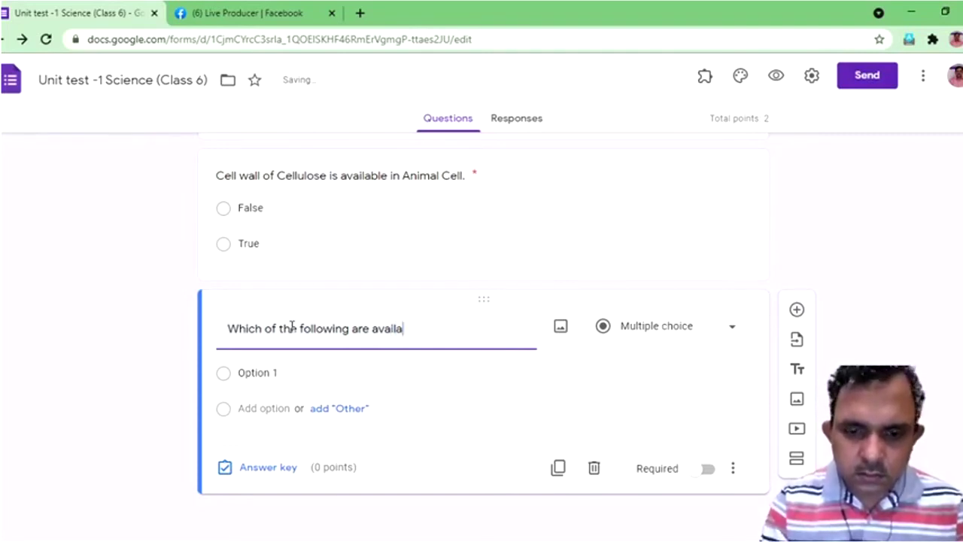
text(ble o)
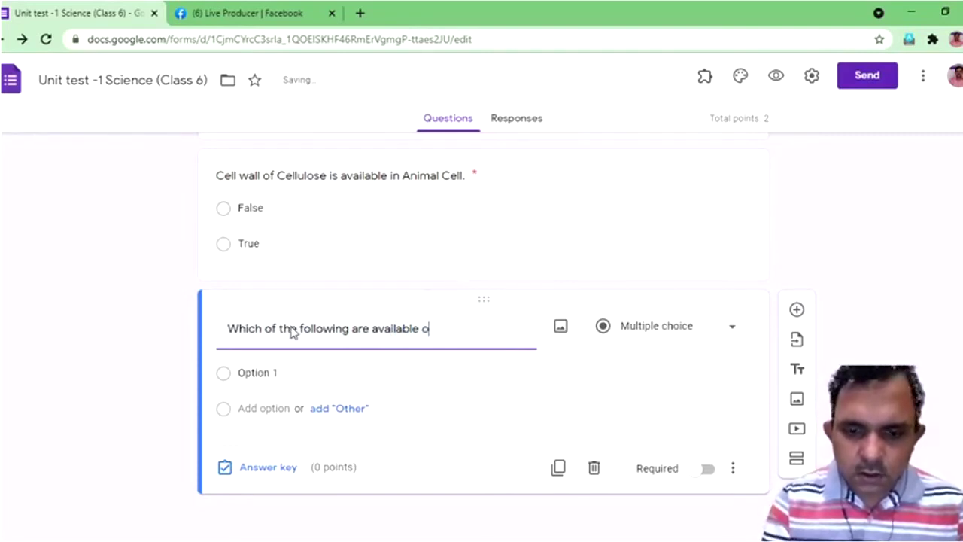
text(nly in a p)
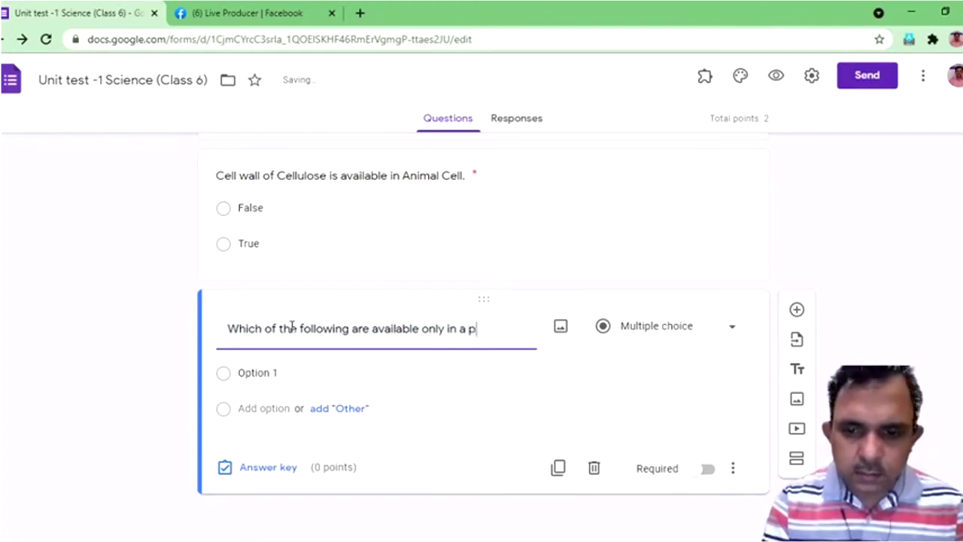
text(lant ce)
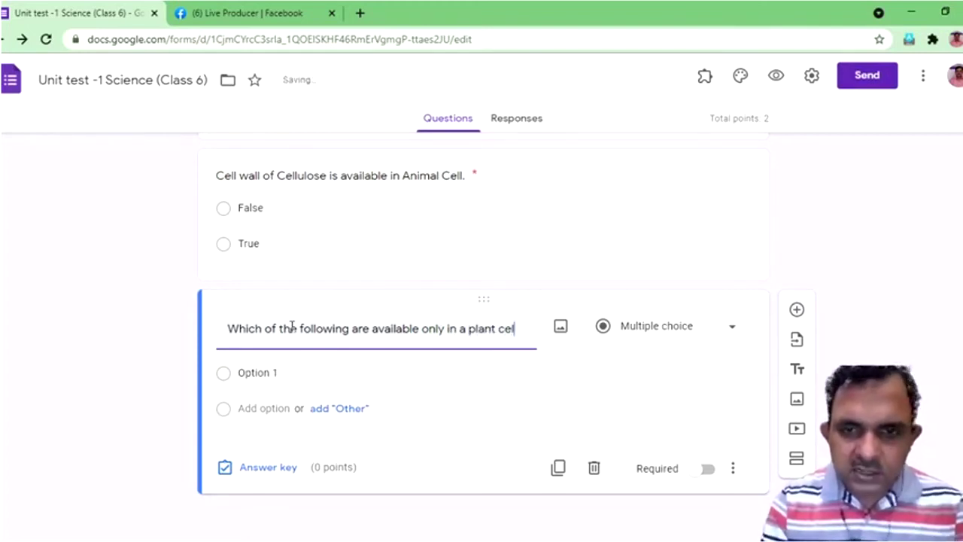
Step: Change the plant cell question's type to Checkboxes
click(364, 386)
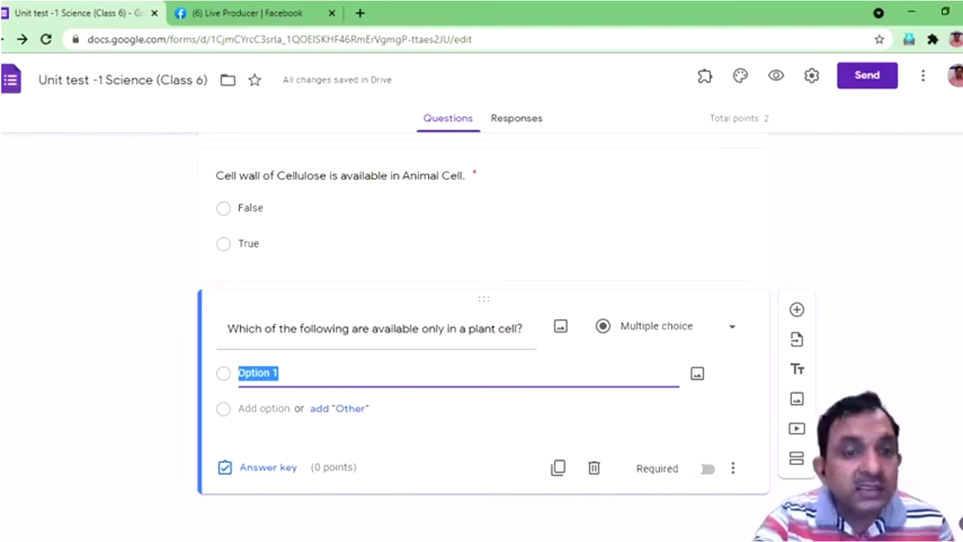
click(734, 334)
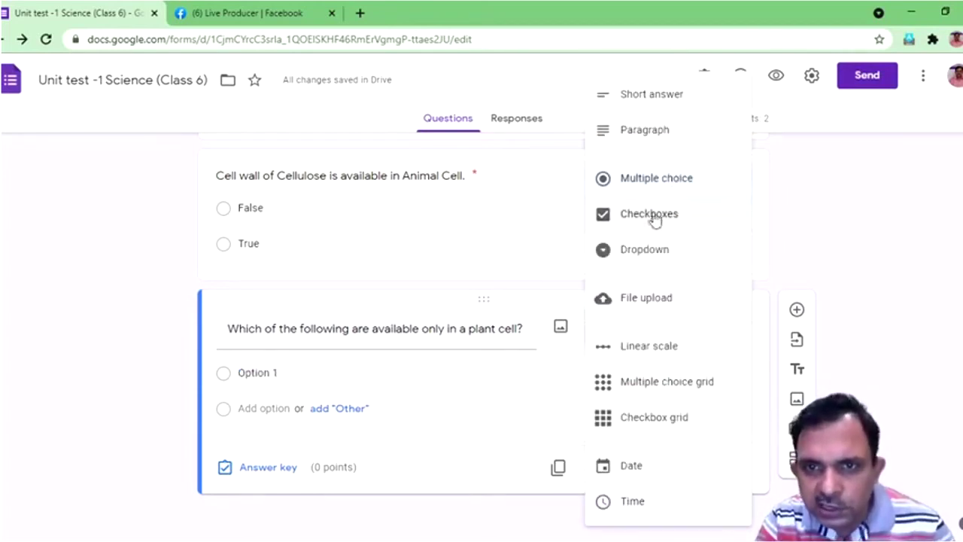
click(602, 221)
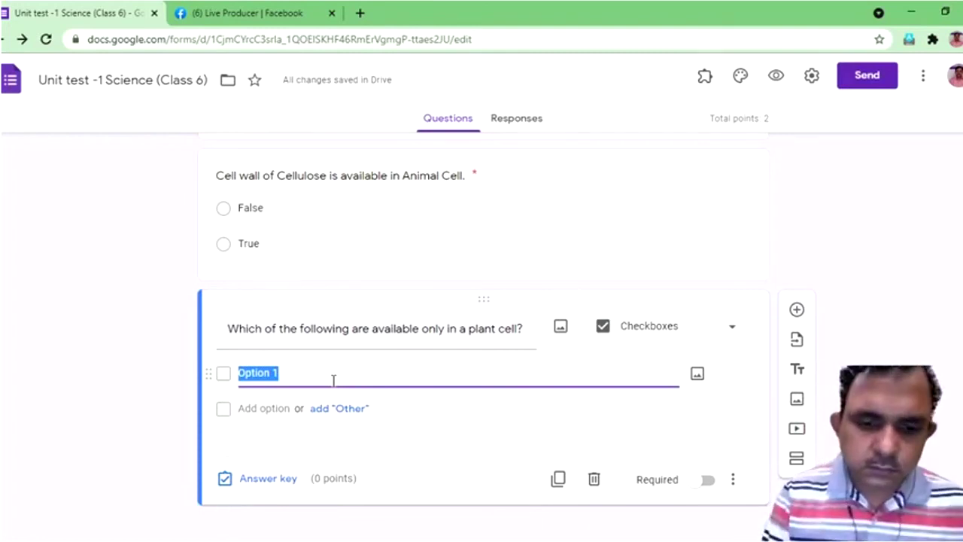
Step: Enter "Cell wall of Celulose" and "Nucleus" as the first two options of the plant cell question
text(C)
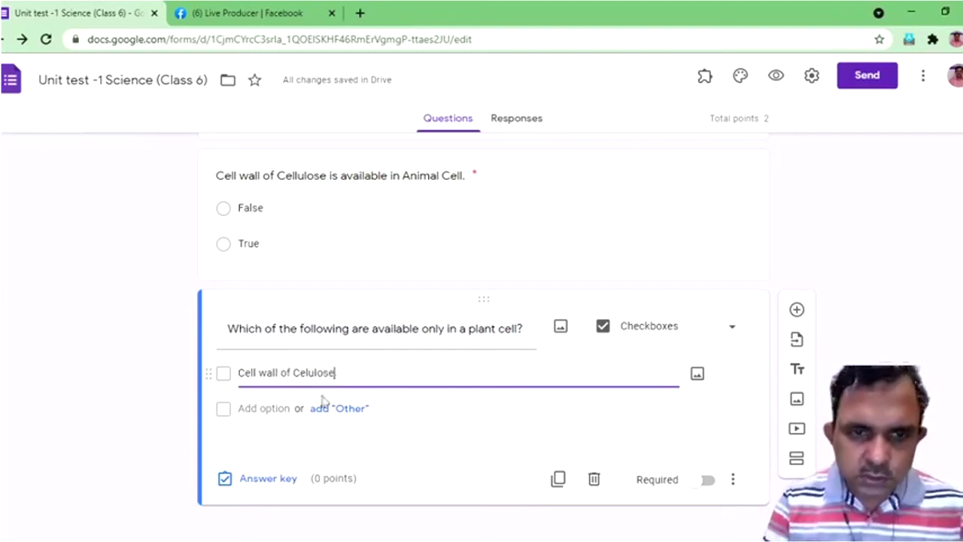
text(ell wall of Celulose)
click(279, 409)
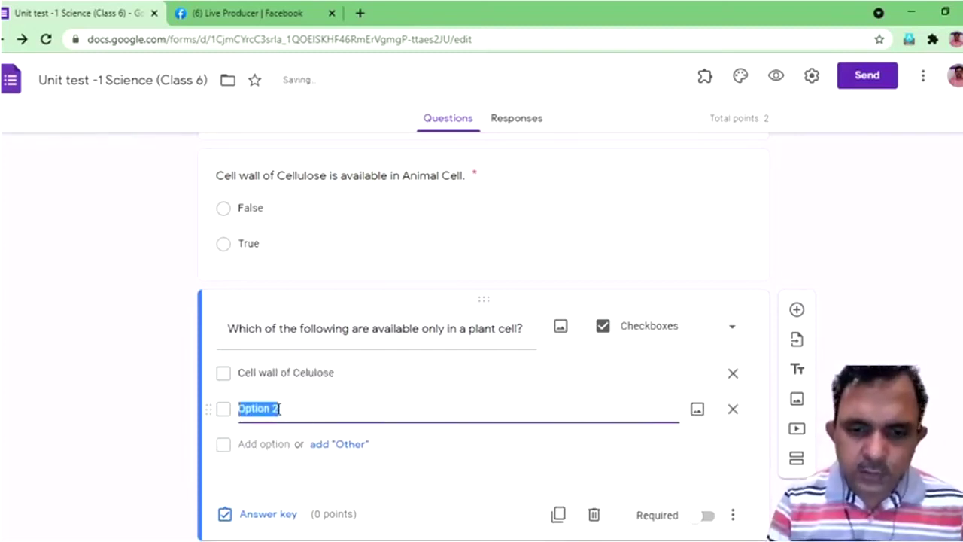
text(Nucleus)
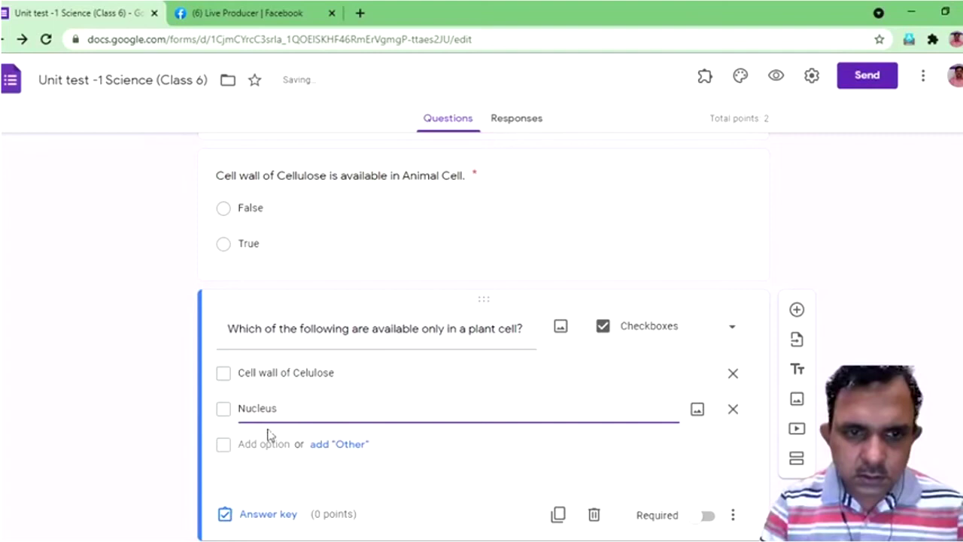
Step: Add "Golgi Bodies" as the third option of the plant cell question, correcting its spelling
click(264, 442)
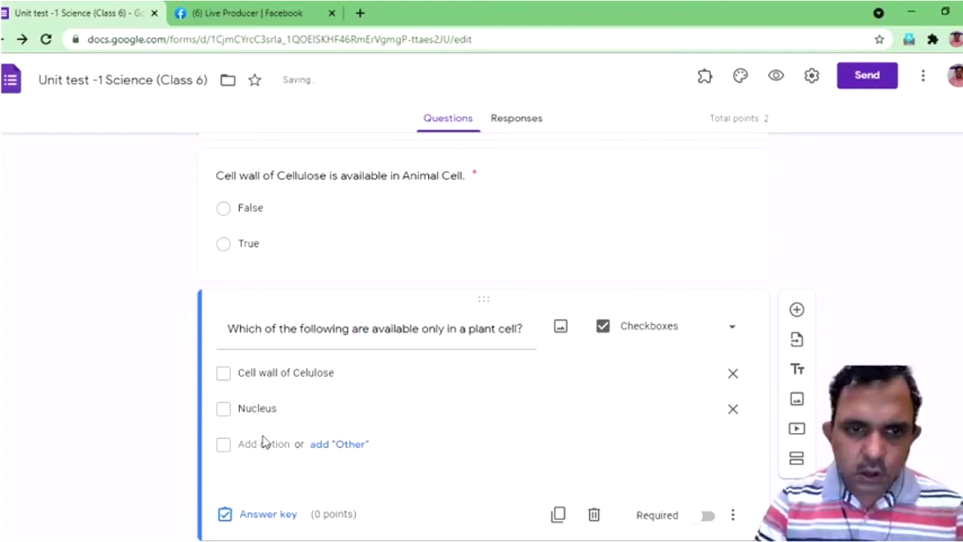
click(258, 445)
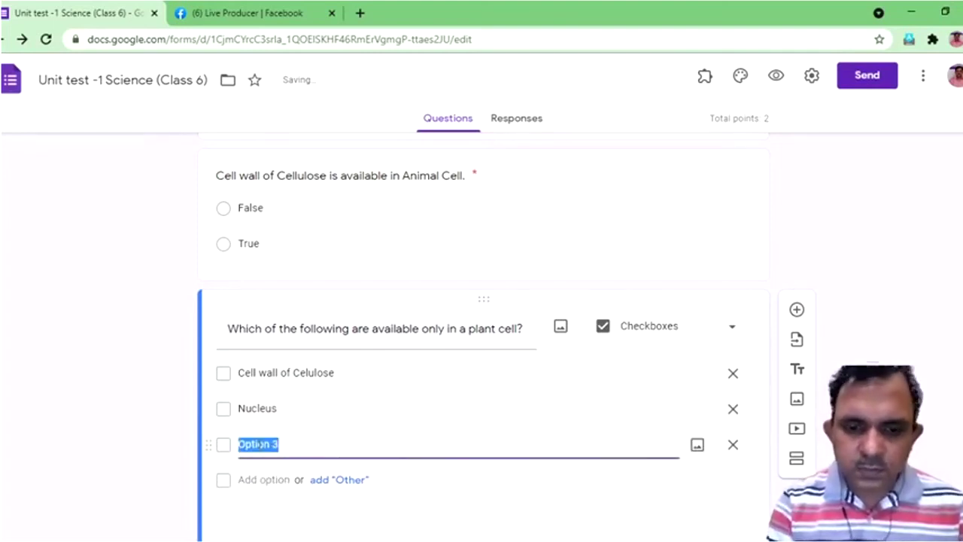
text(Cl)
key(BackSpace)
text(h)
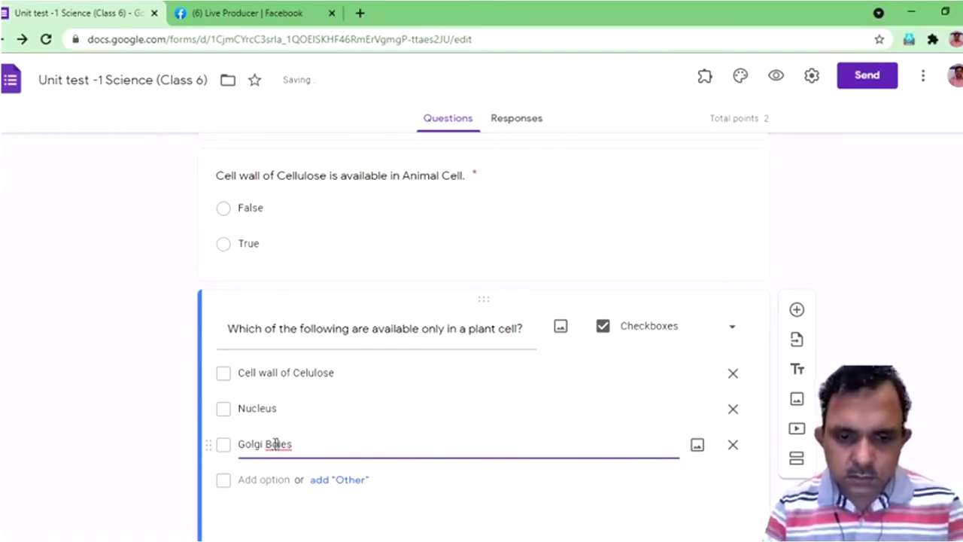
click(276, 443)
text(d)
Step: Add "Vacuoles" as the fourth option of the plant cell question, correcting its spelling
click(269, 479)
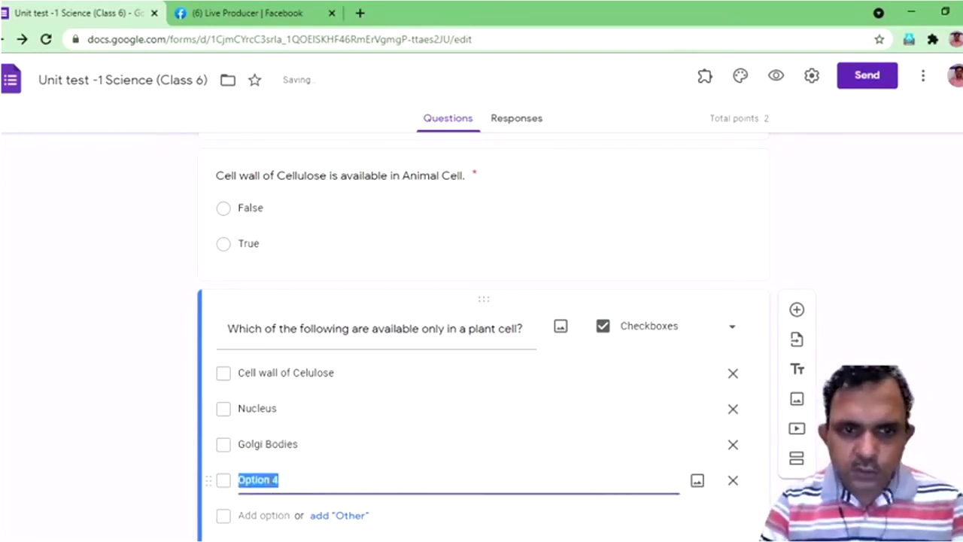
text(Vacoures)
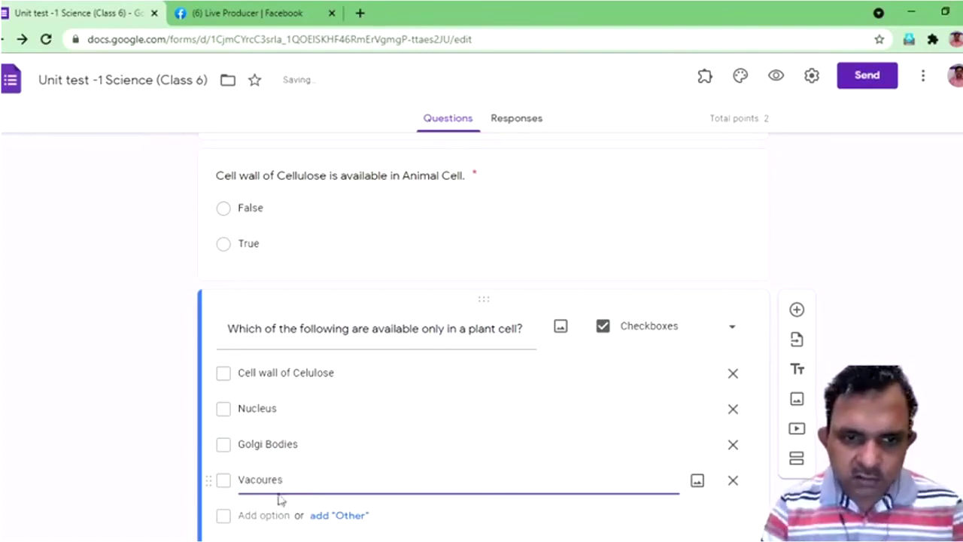
click(267, 480)
key(BackSpace)
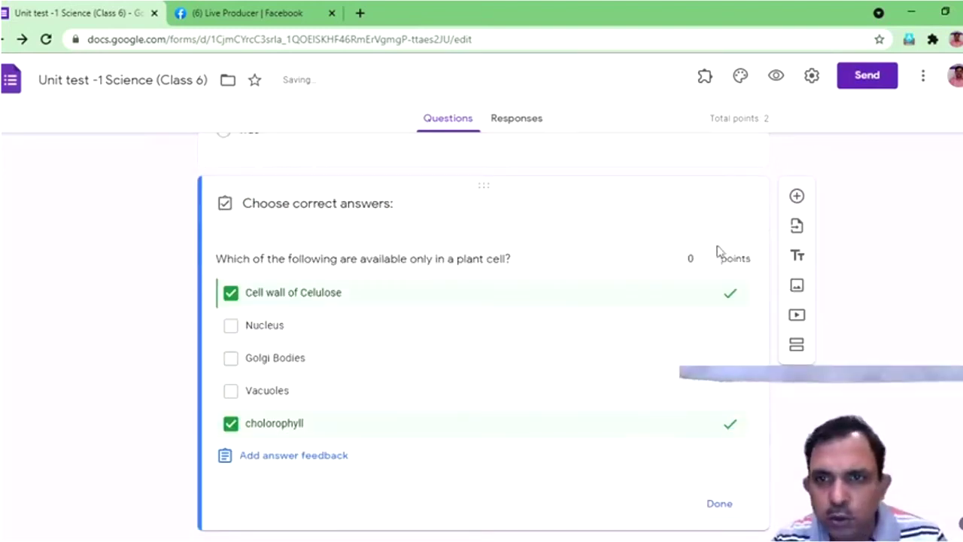
Step: Assign 2 points to the plant cell question and make it required
click(707, 261)
text(2)
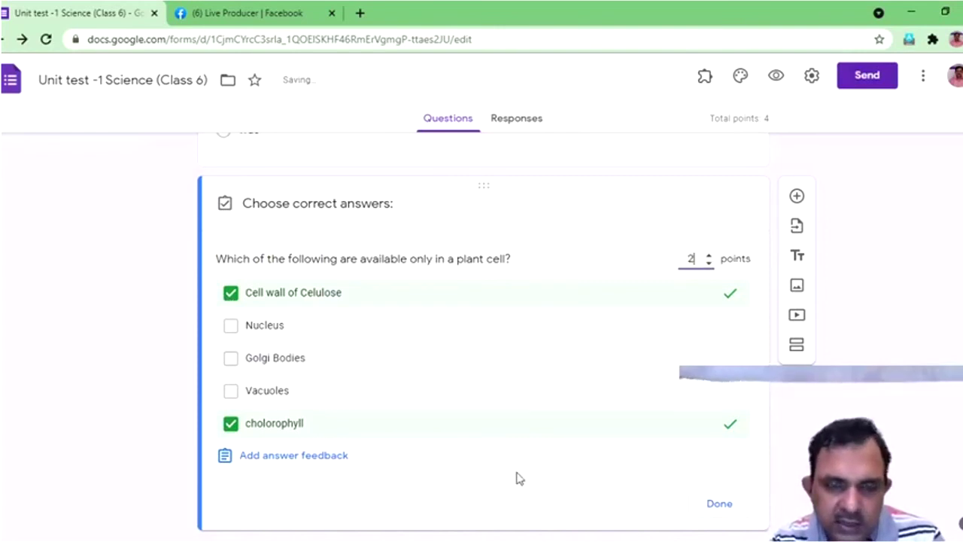
click(721, 508)
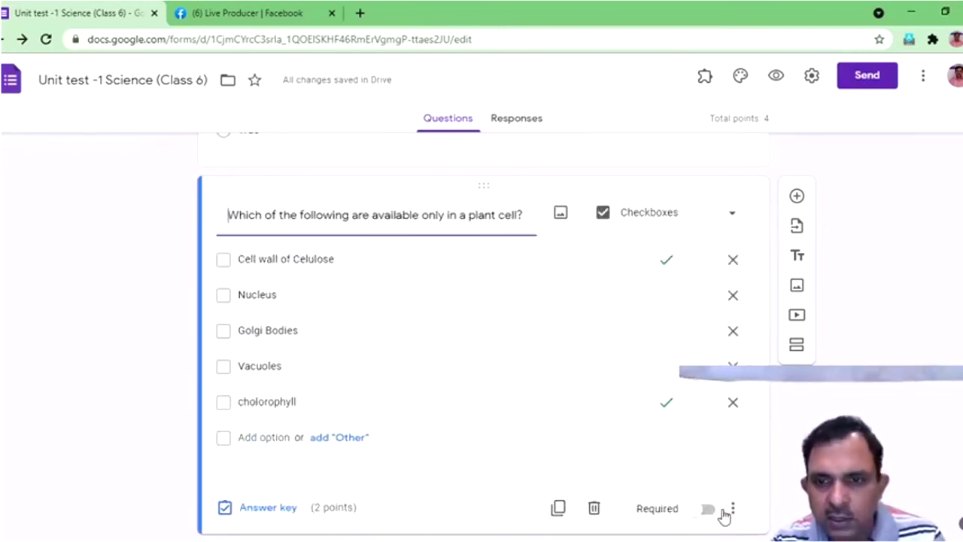
click(713, 511)
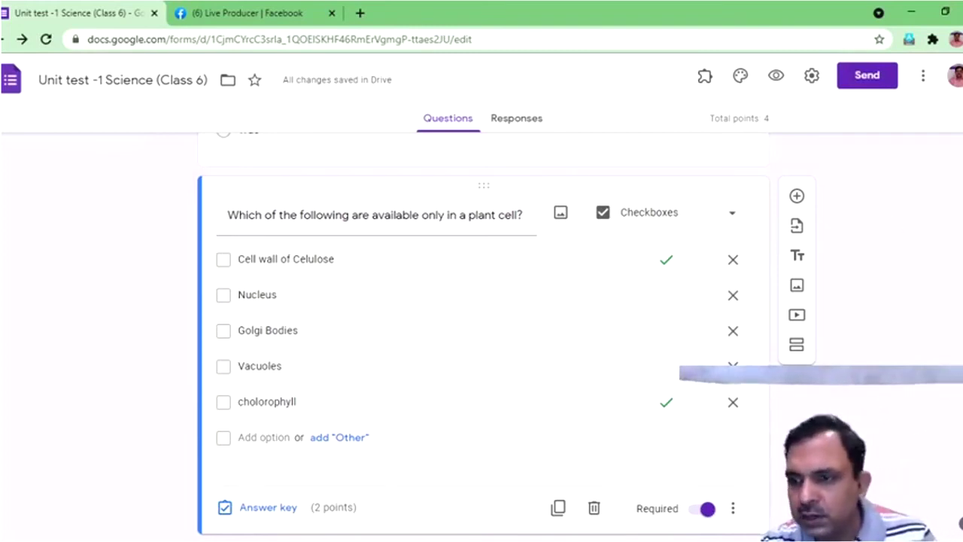
Step: Add a new question after the plant cell question and search Google images for "cell organelles" to illustrate it
scroll(798, 161, down, 1)
click(798, 161)
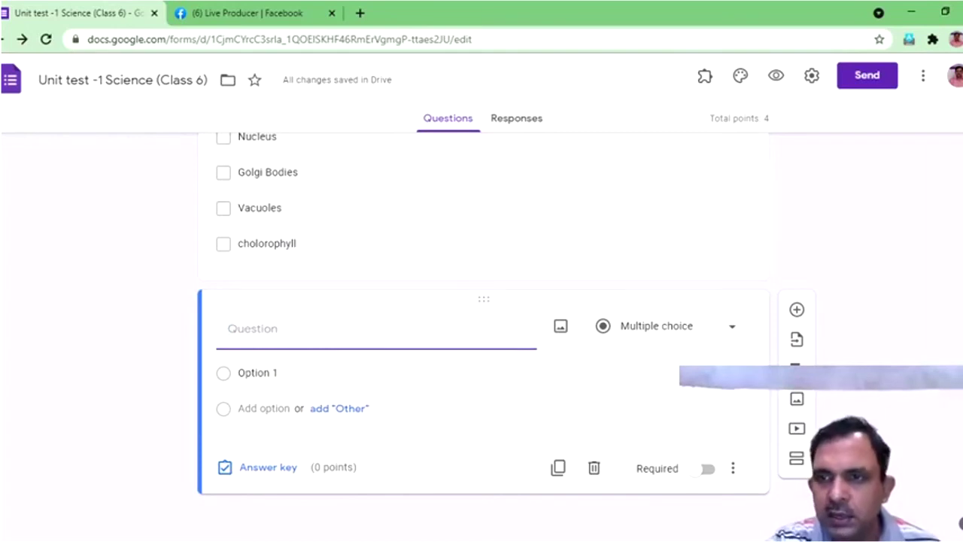
click(562, 329)
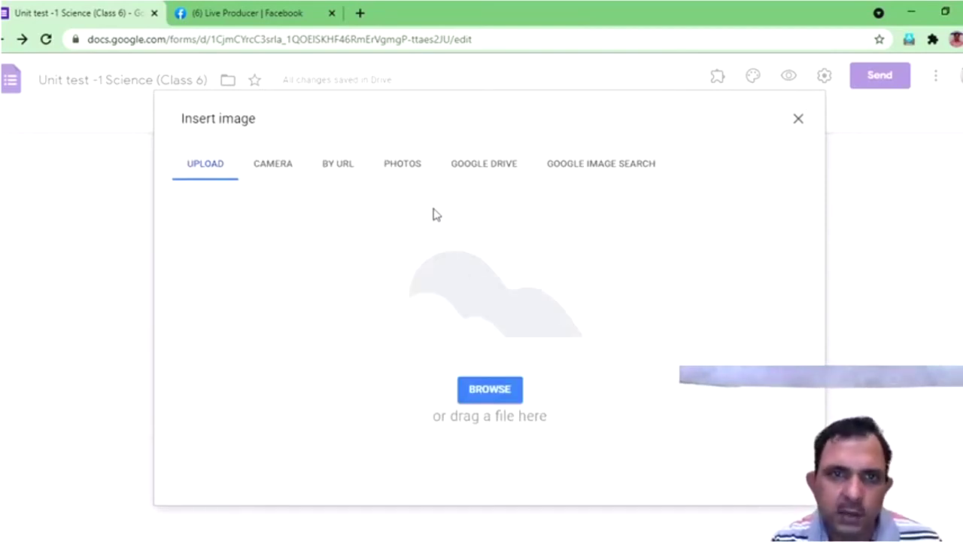
click(594, 172)
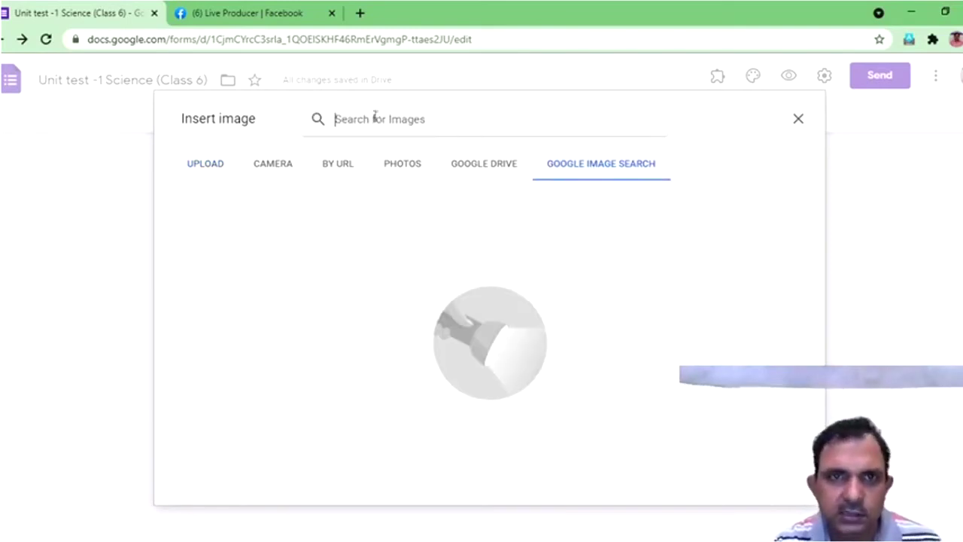
text(H)
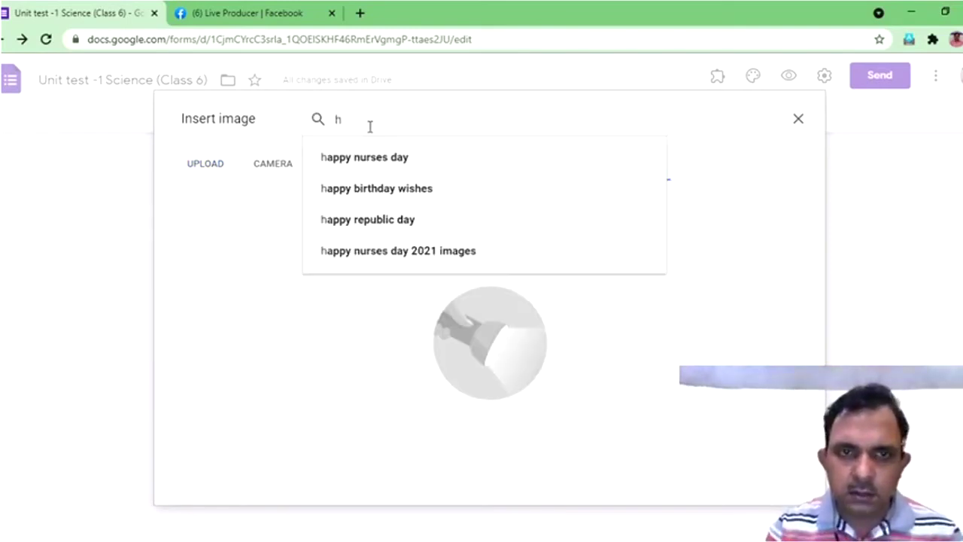
key(BackSpace)
text(c)
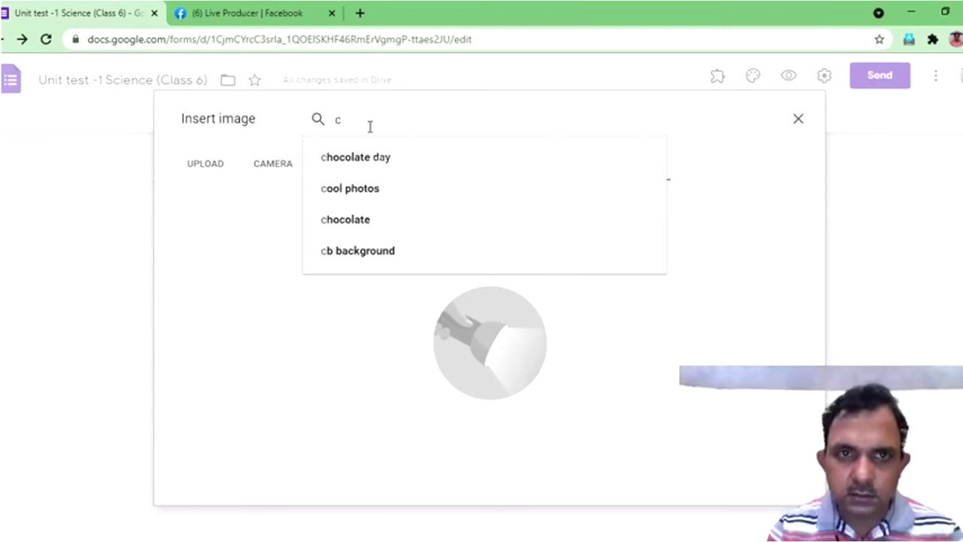
text(ell)
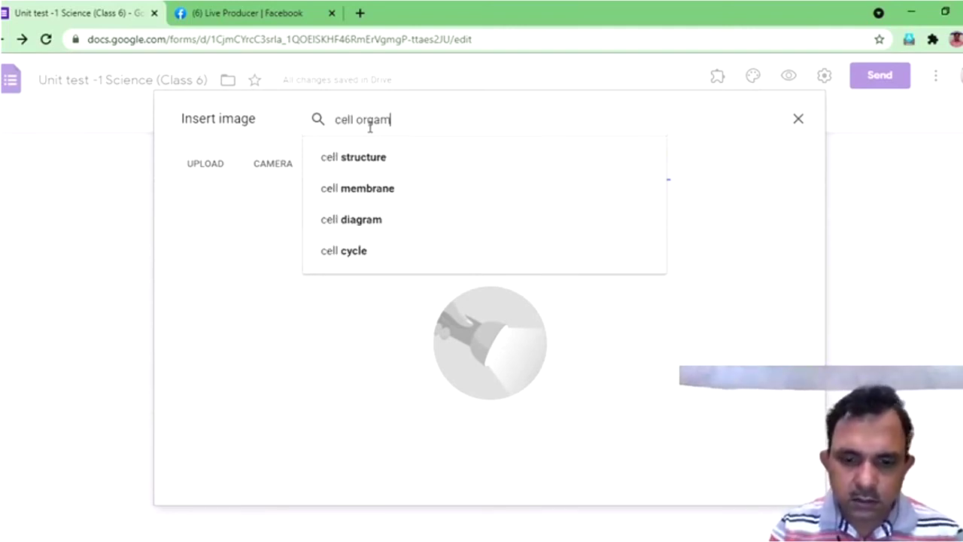
text( orgam)
key(BackSpace)
text(nall)
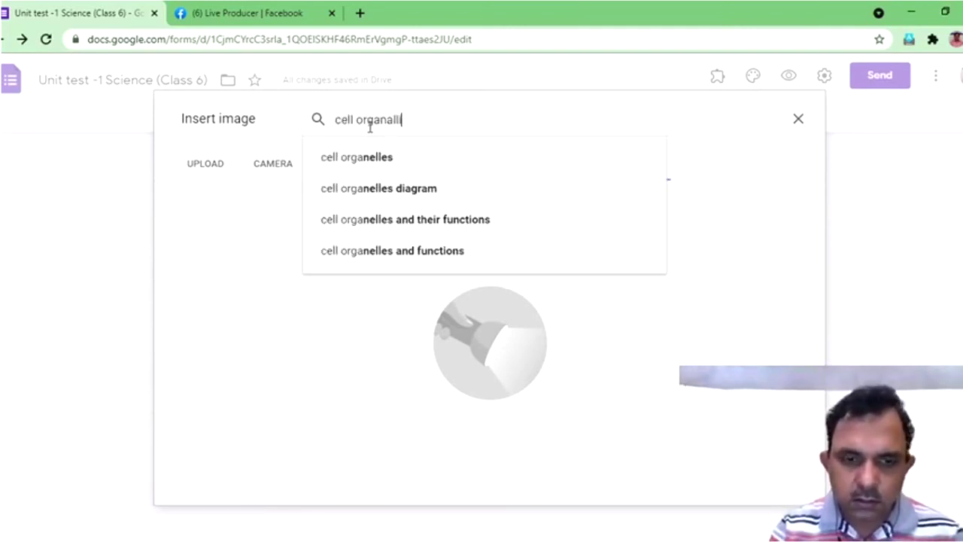
text(es)
click(372, 170)
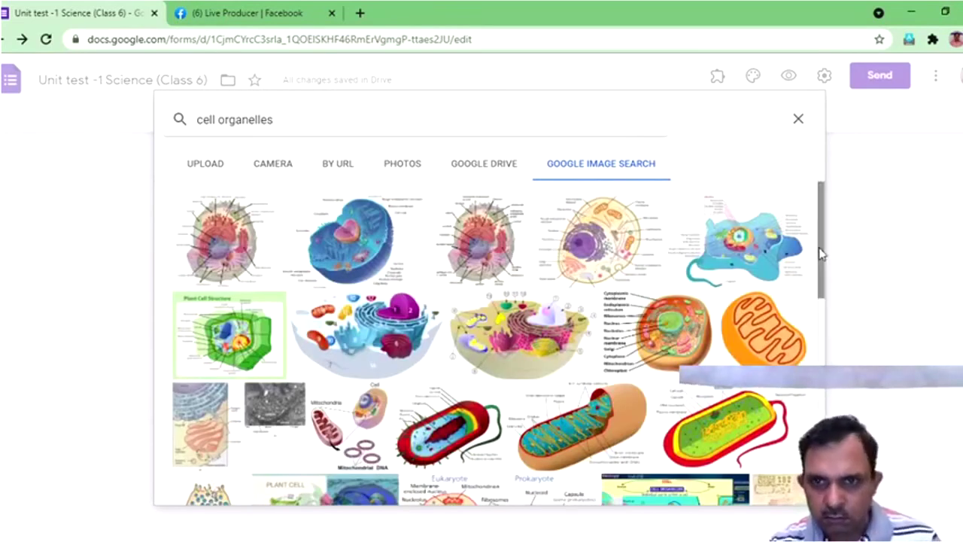
Step: Refine the image search to "cell organelles diagram" and insert the labelled yellow cell diagram with the purple nucleus into the new question
click(312, 117)
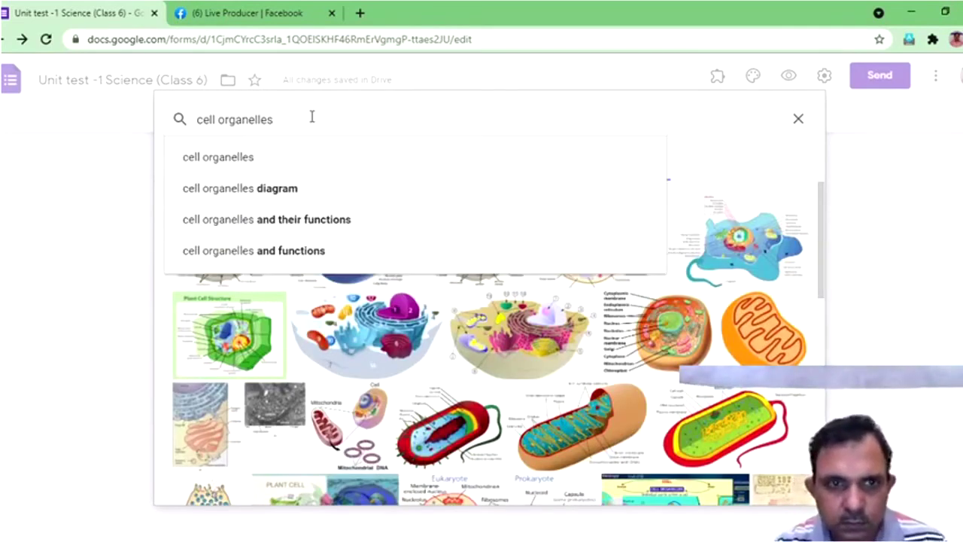
click(287, 191)
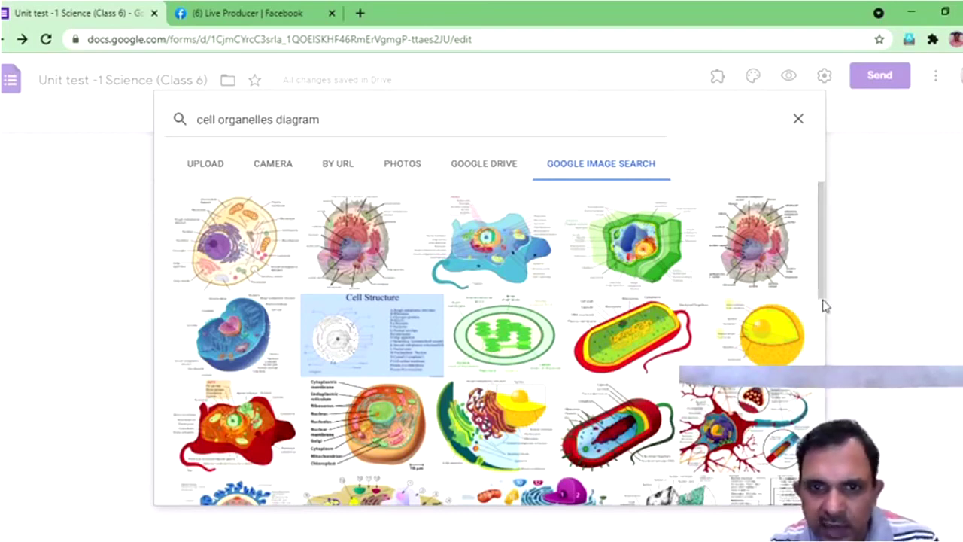
drag(823, 285, 822, 419)
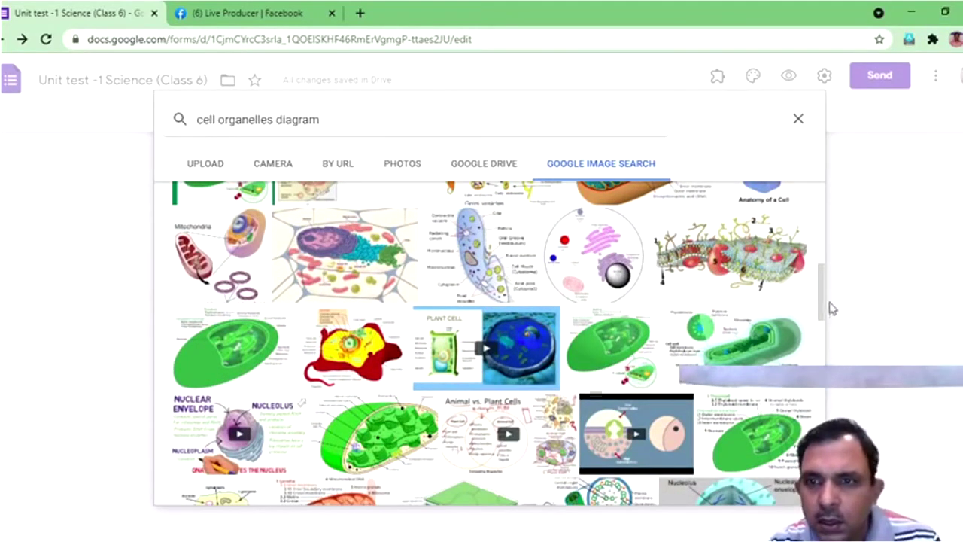
drag(820, 303, 789, 217)
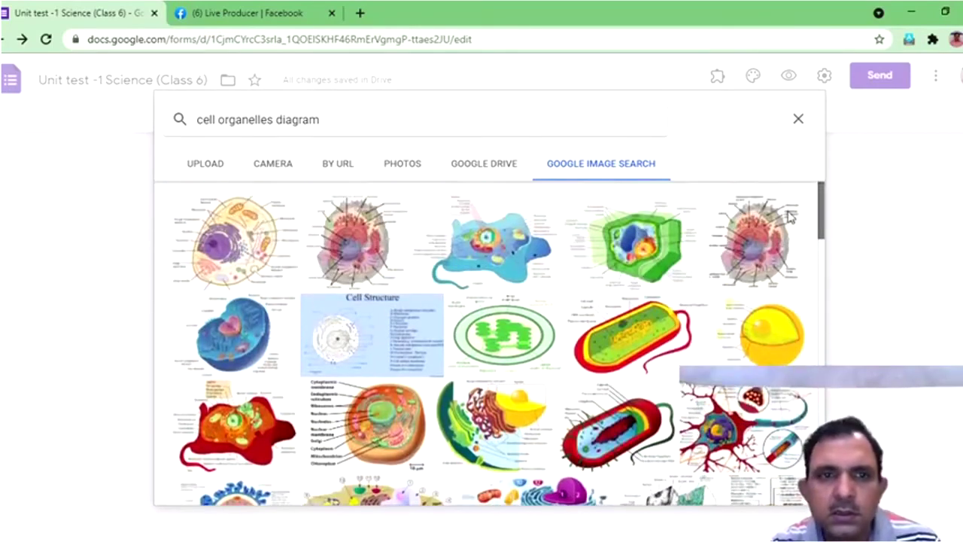
click(237, 252)
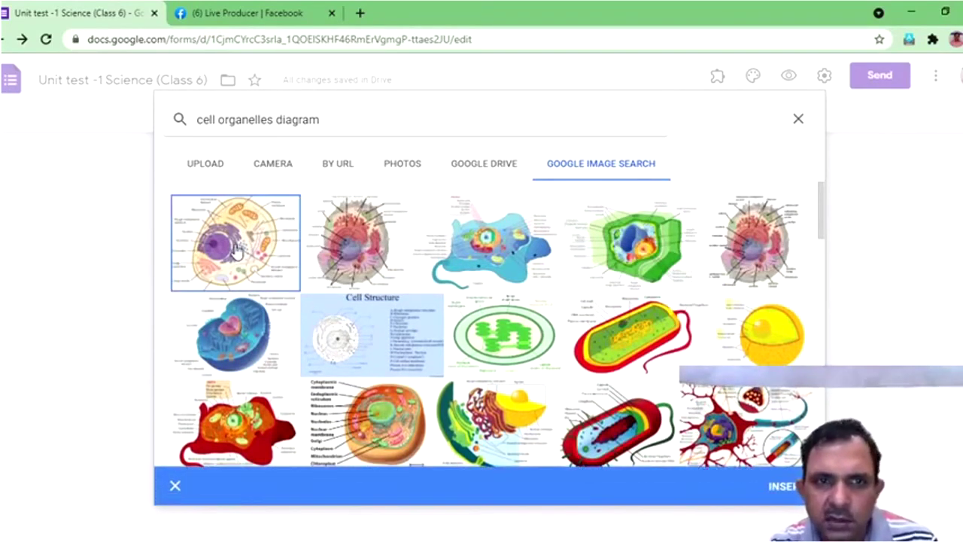
click(782, 486)
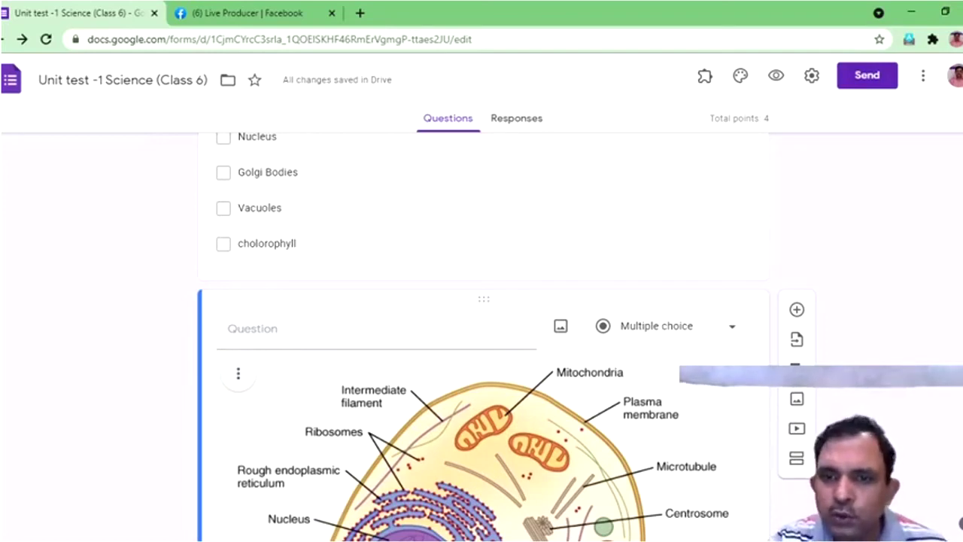
scroll(482, 338, down, 4)
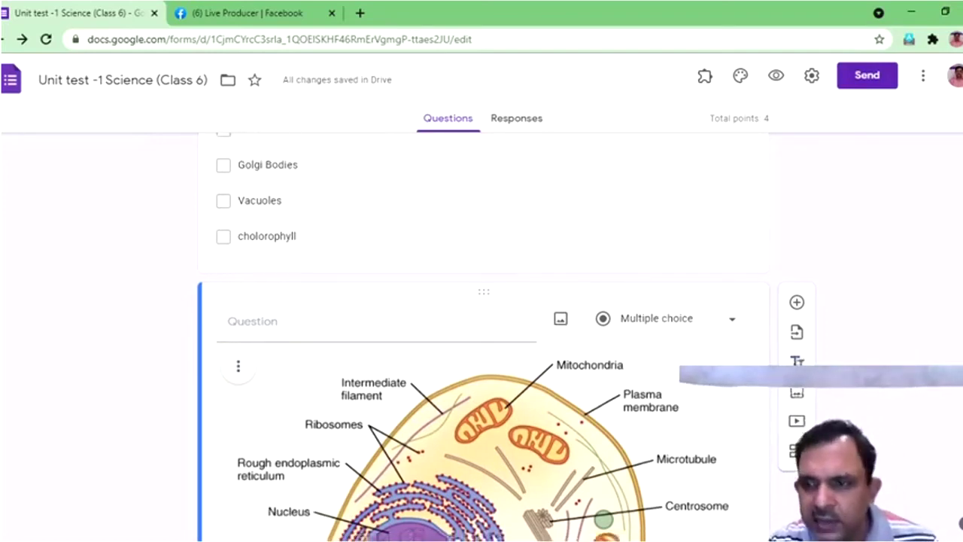
scroll(481, 339, up, 1)
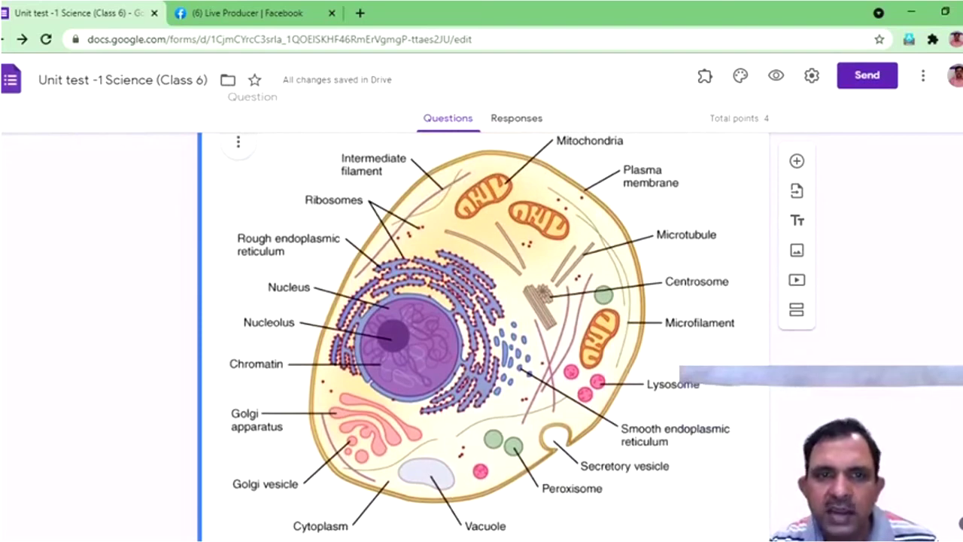